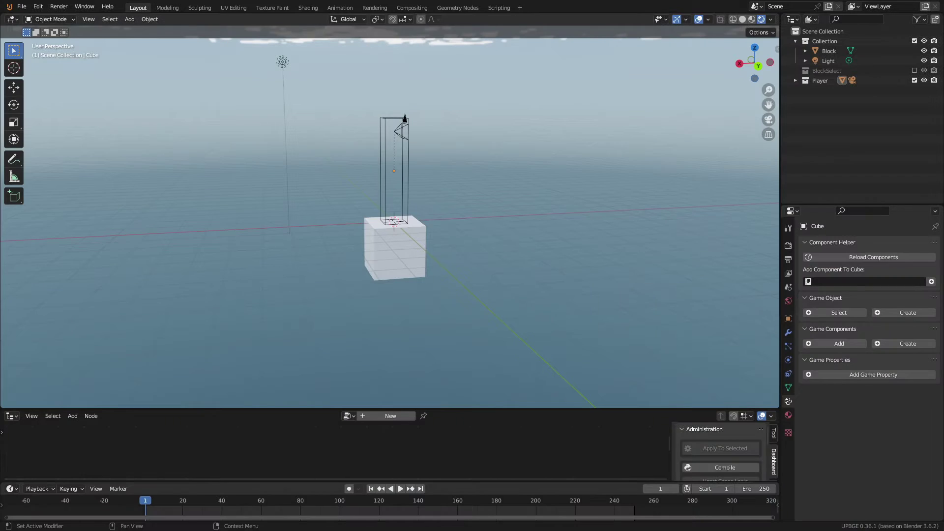
scroll(349, 255, up, 2)
middle_drag(349, 255, 429, 288)
scroll(436, 241, up, 1)
scroll(448, 275, down, 3)
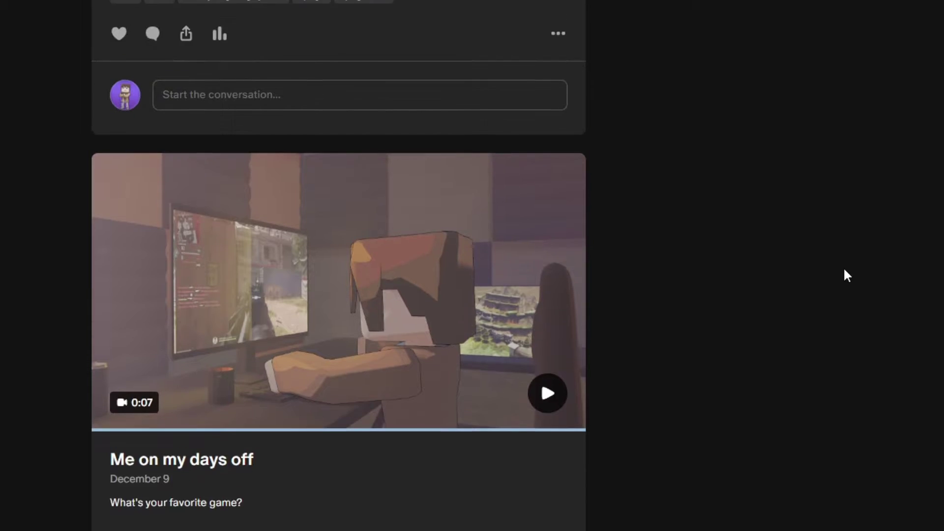
scroll(843, 267, up, 10)
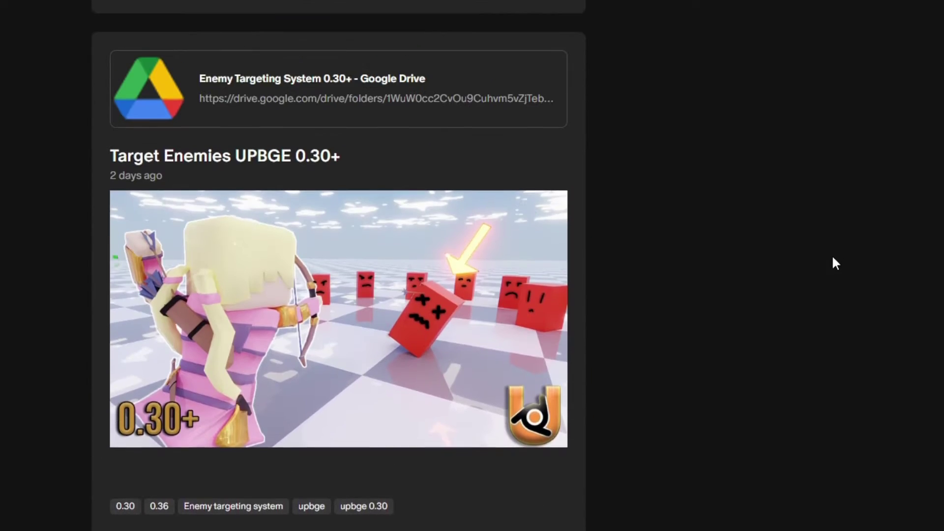
scroll(870, 284, up, 5)
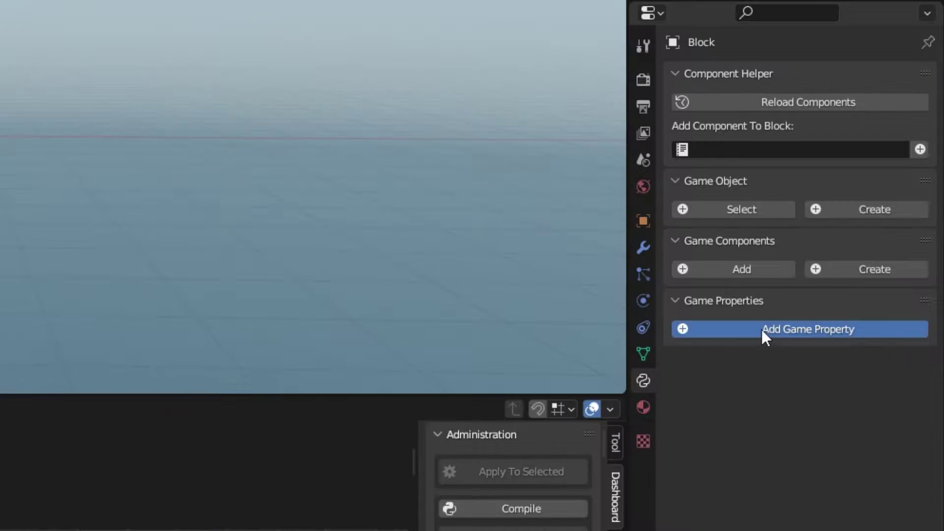
- Add a game property named Block to the block and duplicate it into a 3 by 3 platform, then test-run the game
click(762, 329)
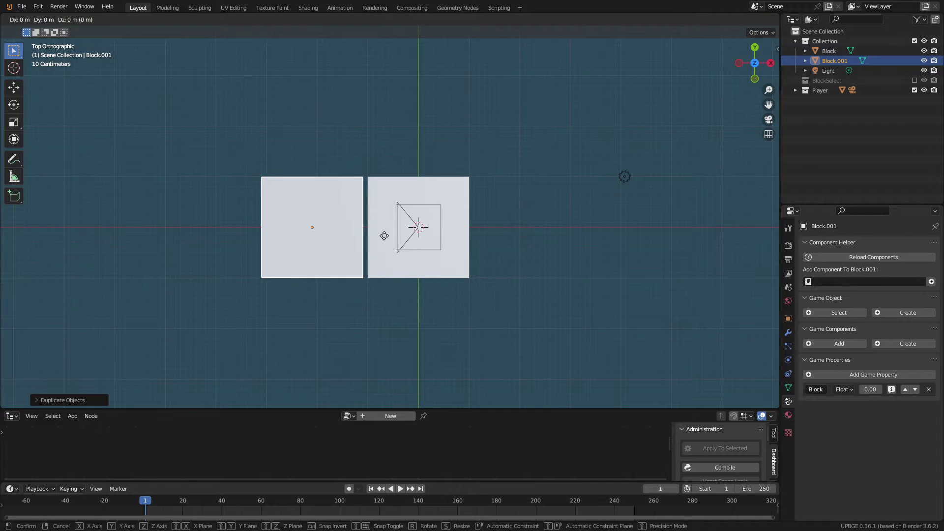
click(472, 246)
key(shift+d)
scroll(474, 247, down, 2)
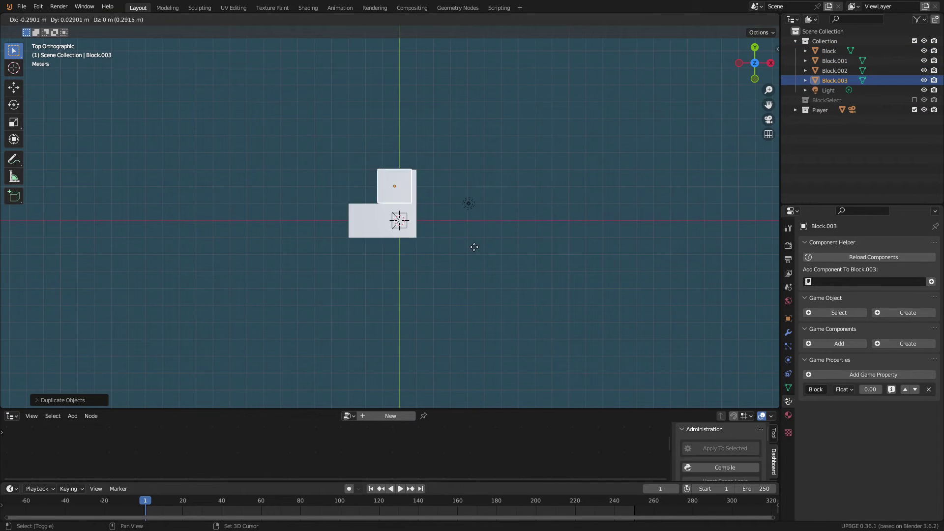
click(445, 247)
key(shift+d)
click(479, 225)
key(shift+d)
click(472, 259)
key(shift+d)
click(455, 288)
key(p)
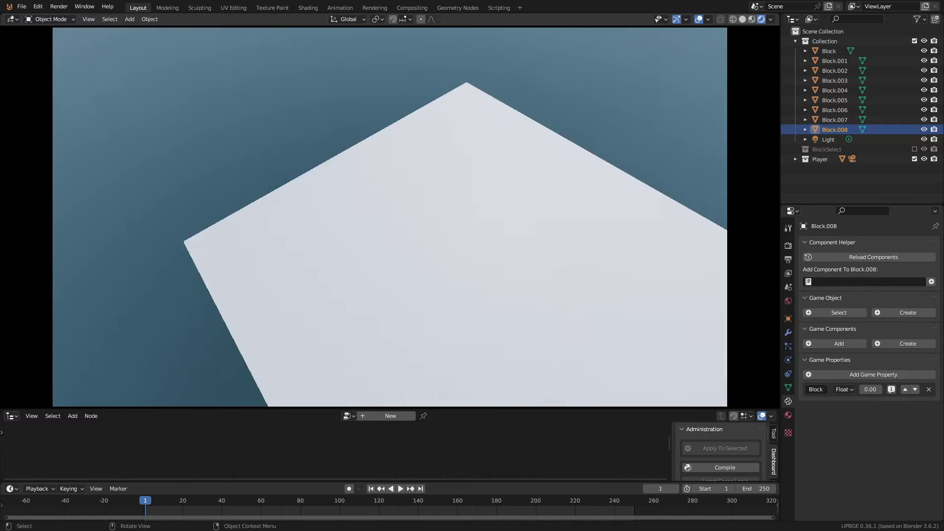
key(Escape)
- Duplicate a platform block and place the copy on the X axis, slightly apart from the platform's edge
key(shift+d)
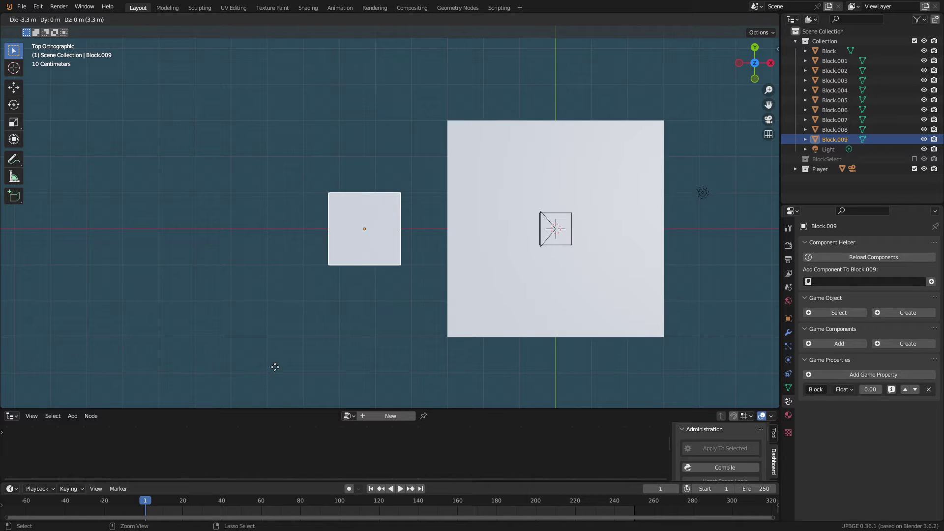
click(337, 325)
scroll(487, 253, down, 2)
key(g)
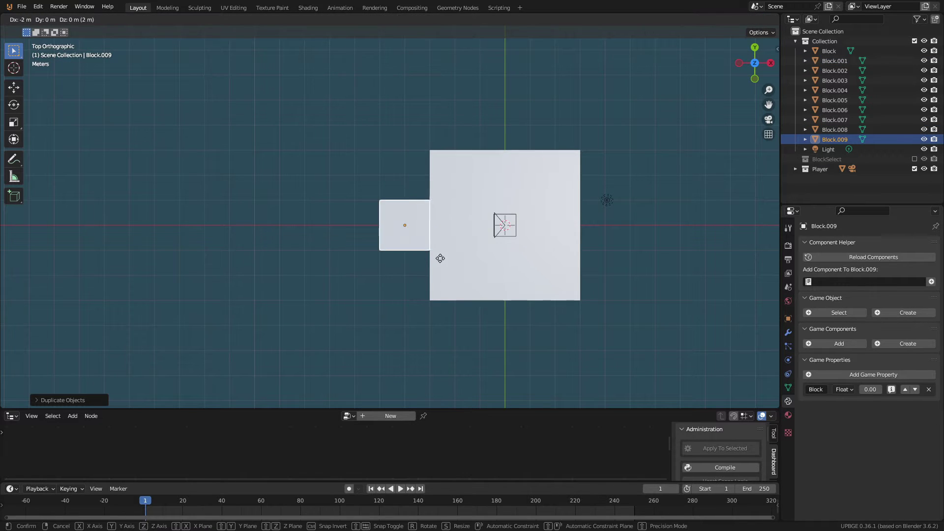
click(411, 258)
middle_drag(400, 258, 452, 227)
middle_drag(498, 286, 474, 275)
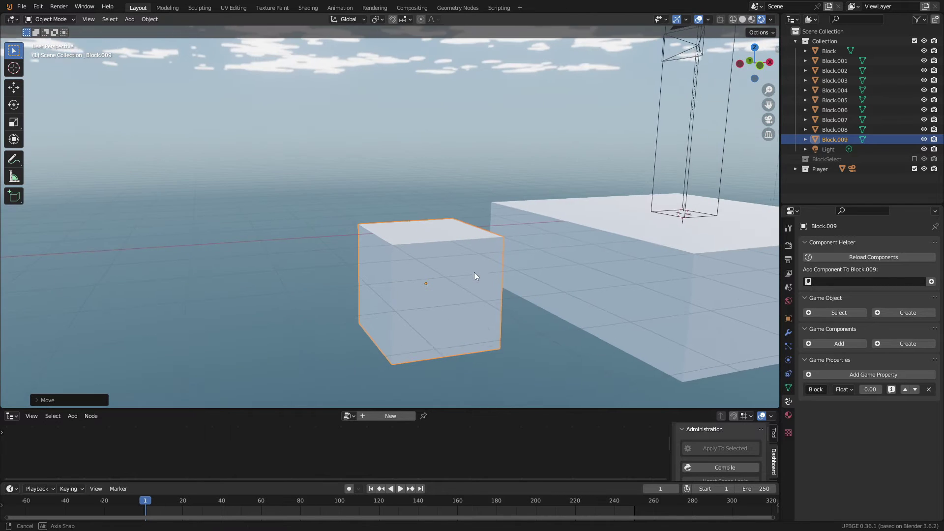
- Move the separate block into a new collection named Blocks and make its material's base color light green
key(m)
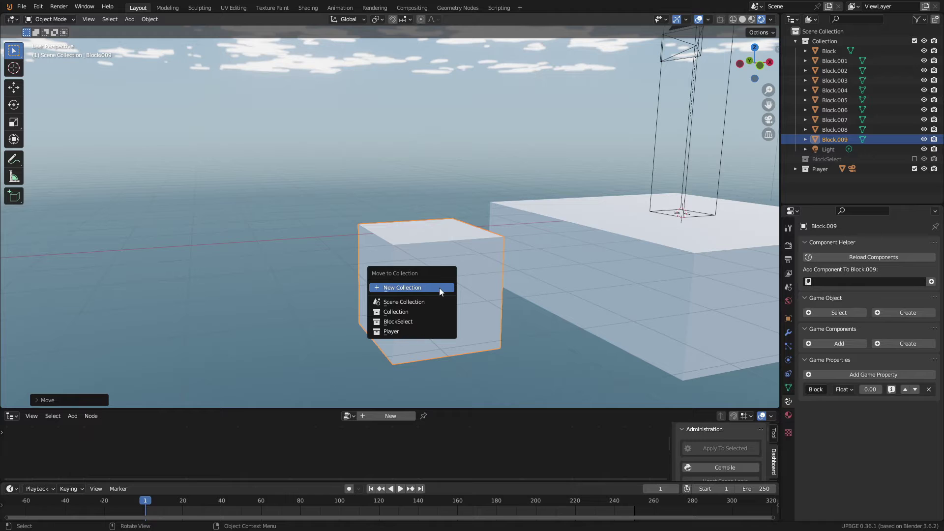
click(401, 287)
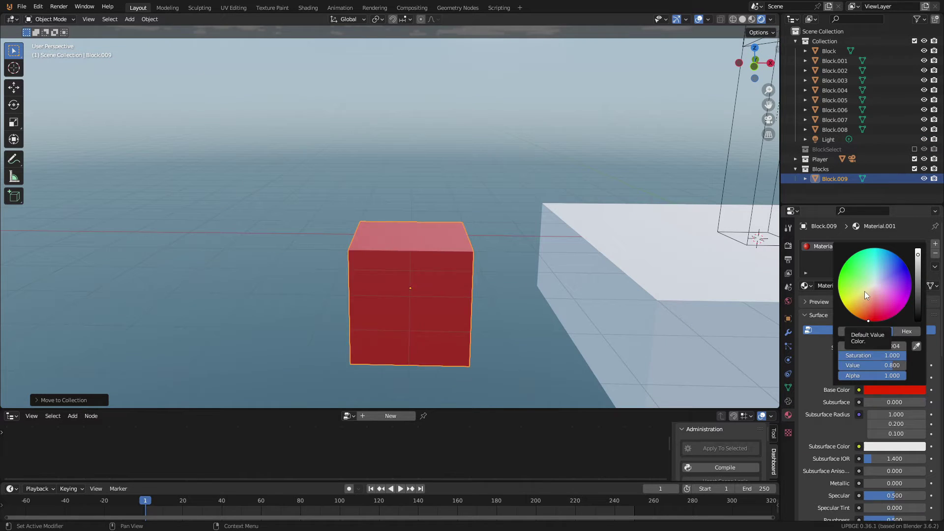
click(860, 283)
middle_drag(553, 284, 571, 318)
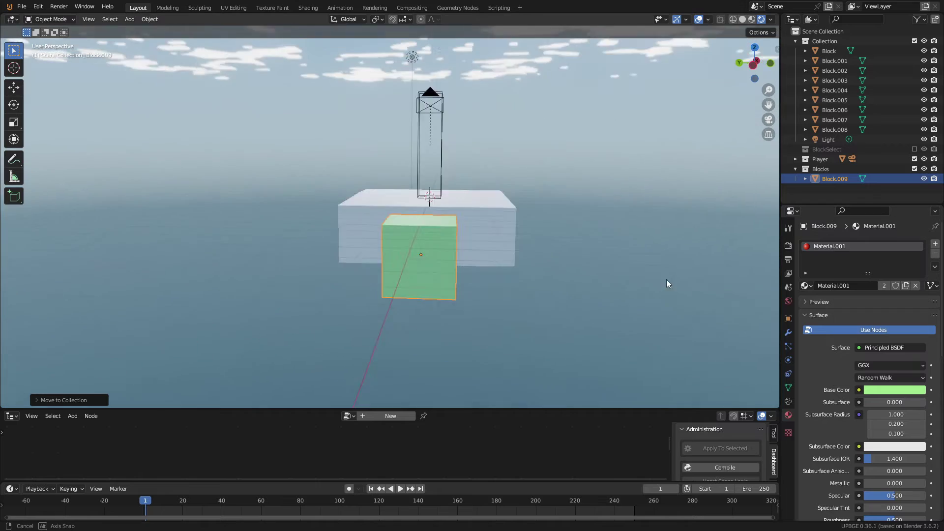
- Hide the Blocks collection in the viewport and enlarge the logic node editor
click(900, 273)
scroll(14, 417, down, 5)
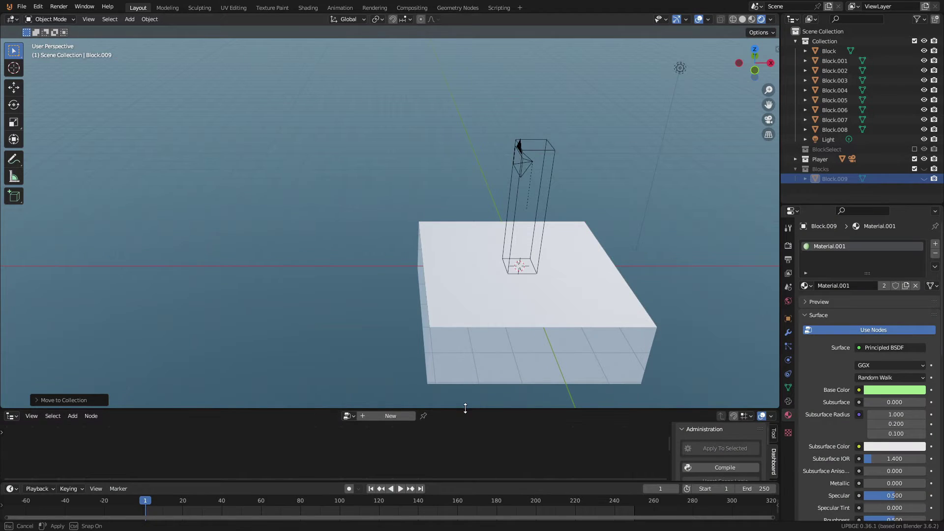
drag(465, 408, 477, 227)
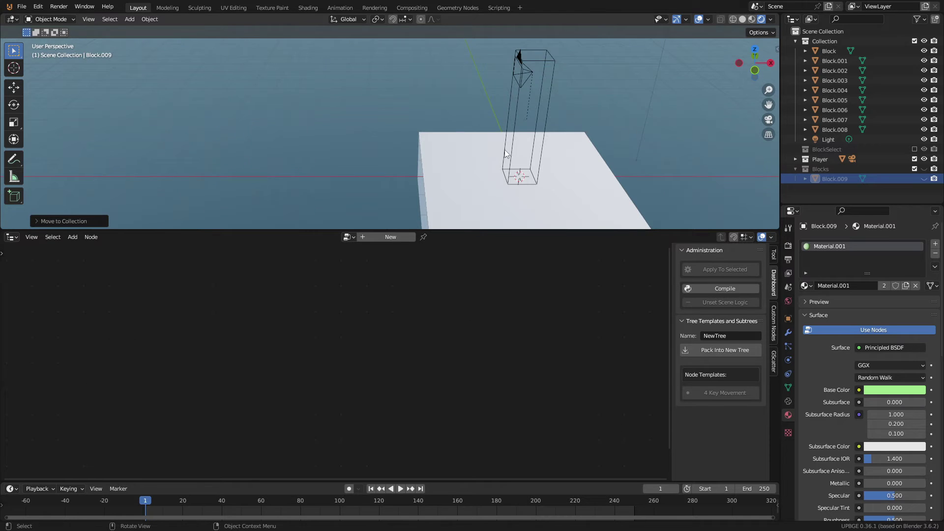
- Select the player's tall cube and create a logic node tree named Block_Place
click(518, 68)
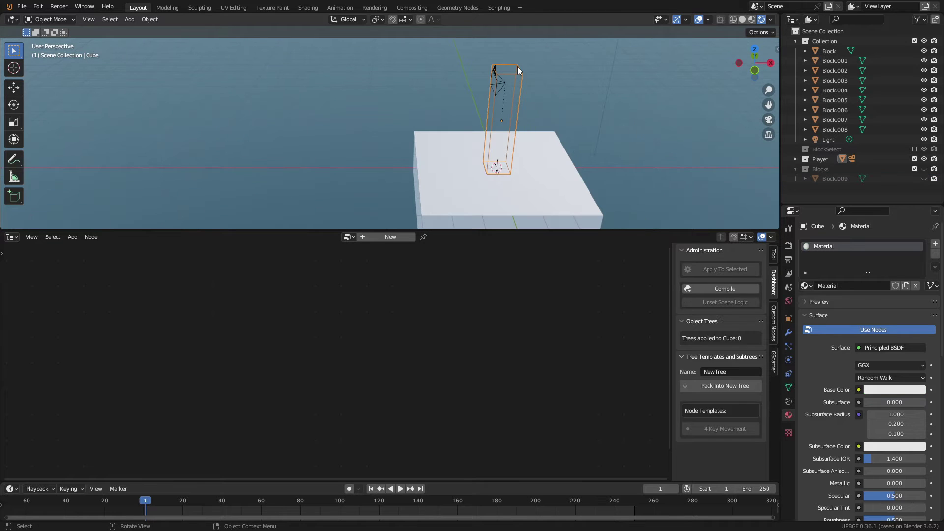
click(388, 237)
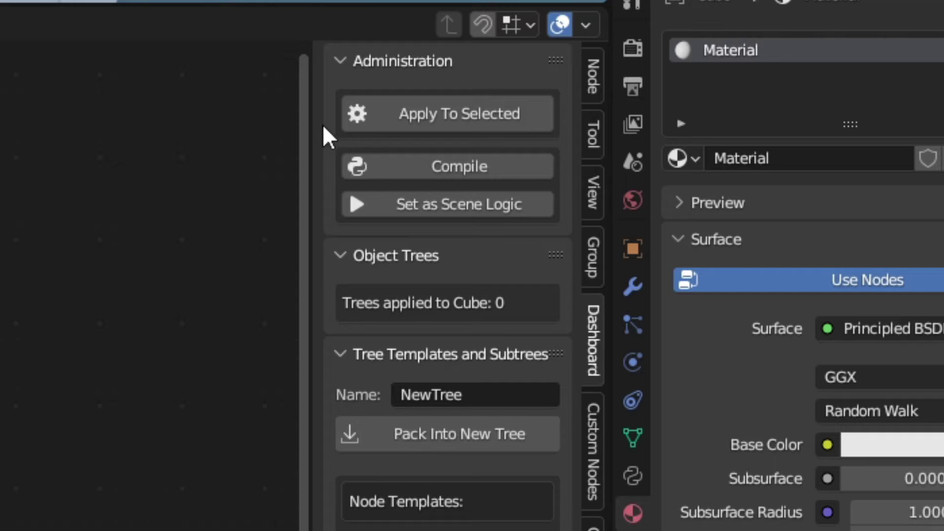
click(488, 129)
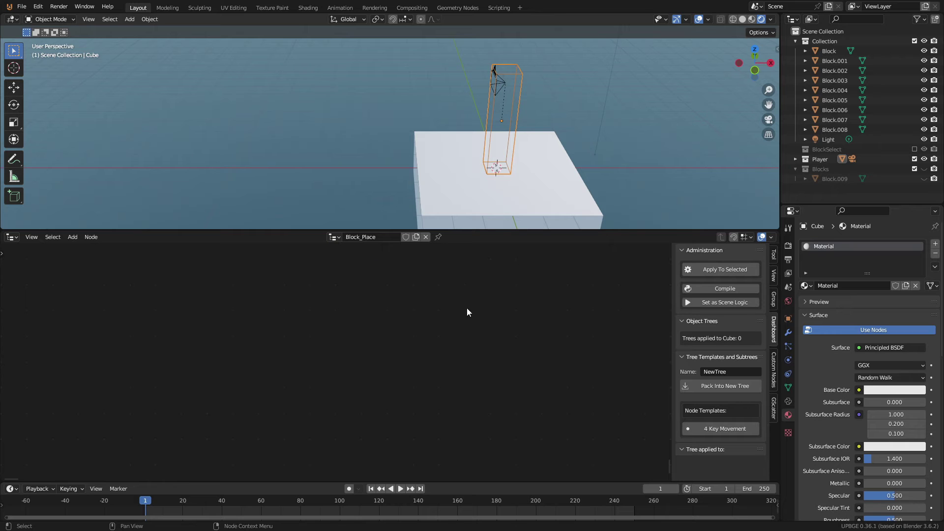
- Add On Update, Mouse Ray and Align Axis to Vector nodes to the Block_Place tree
key(shift+a)
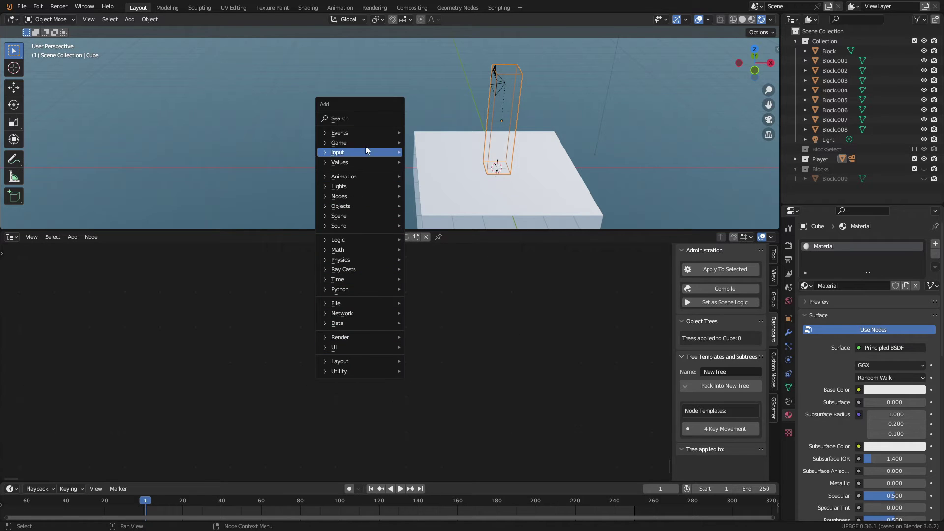
click(375, 117)
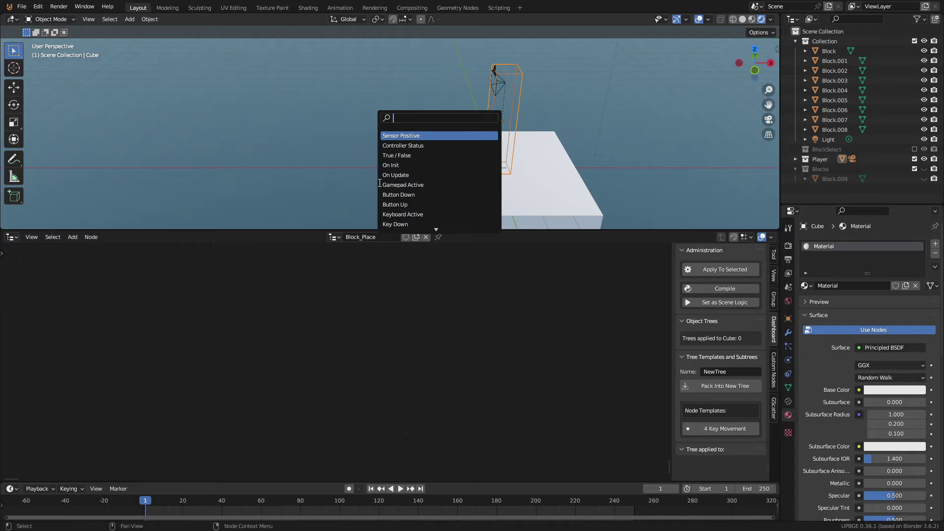
click(396, 175)
click(328, 161)
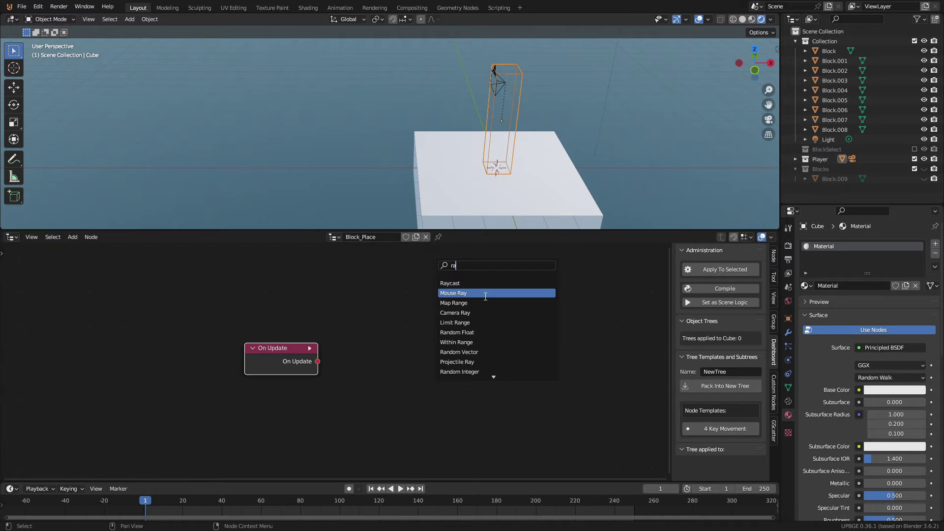
click(485, 295)
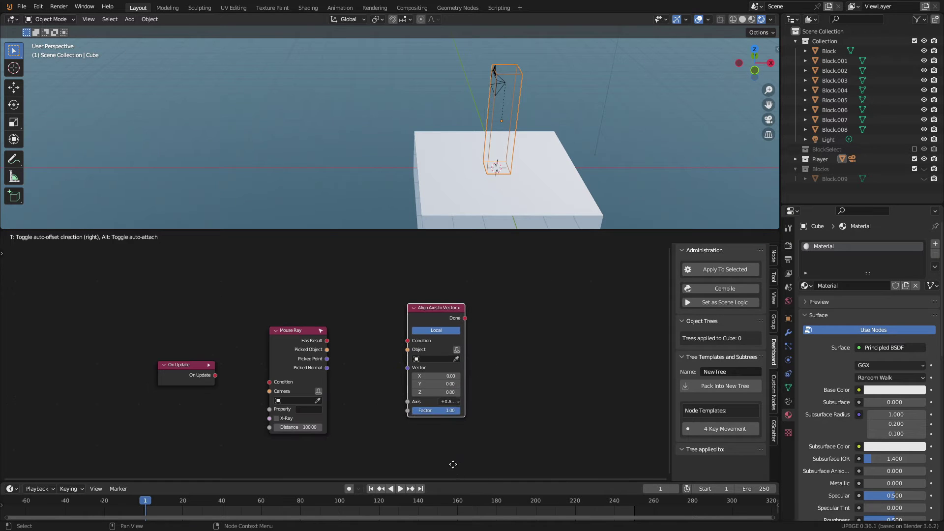
click(455, 475)
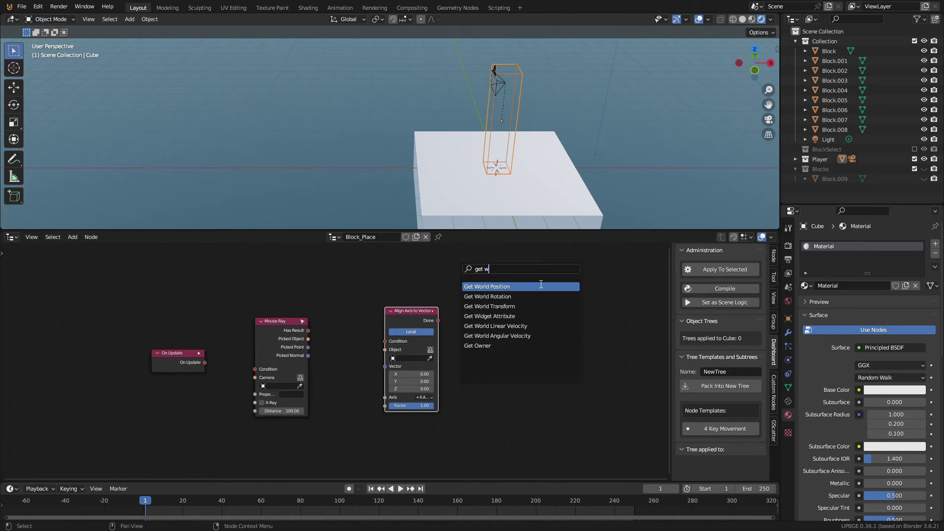
- Add a Get World Position node below the others and an Add Object node beside Mouse Ray
click(541, 285)
click(445, 340)
click(513, 302)
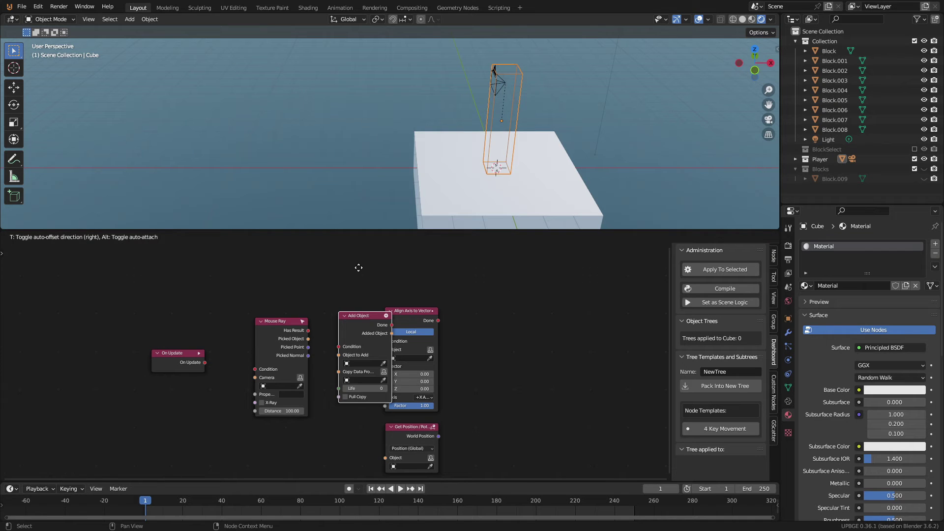
click(338, 267)
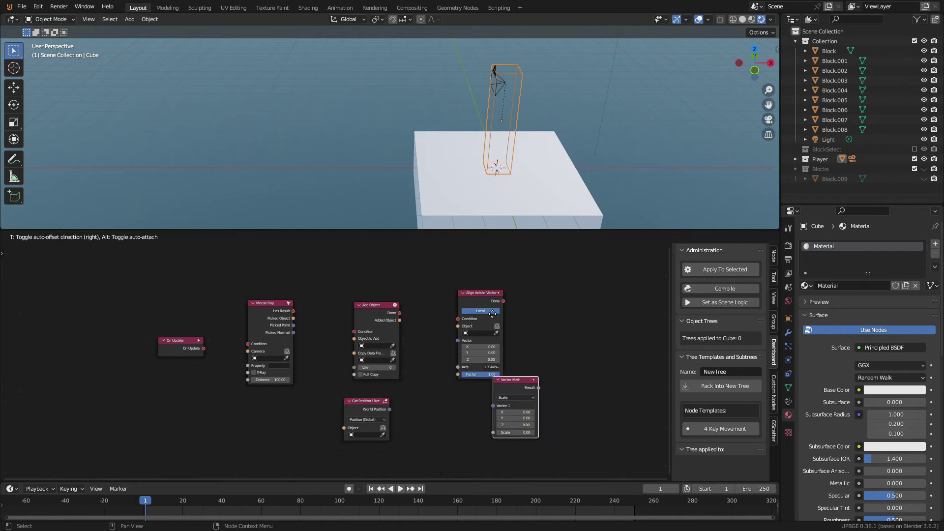
- Add two Vector Math nodes set to Add, a Set Position node set to Position (Global), and a Left Button node
click(508, 434)
key(shift+d)
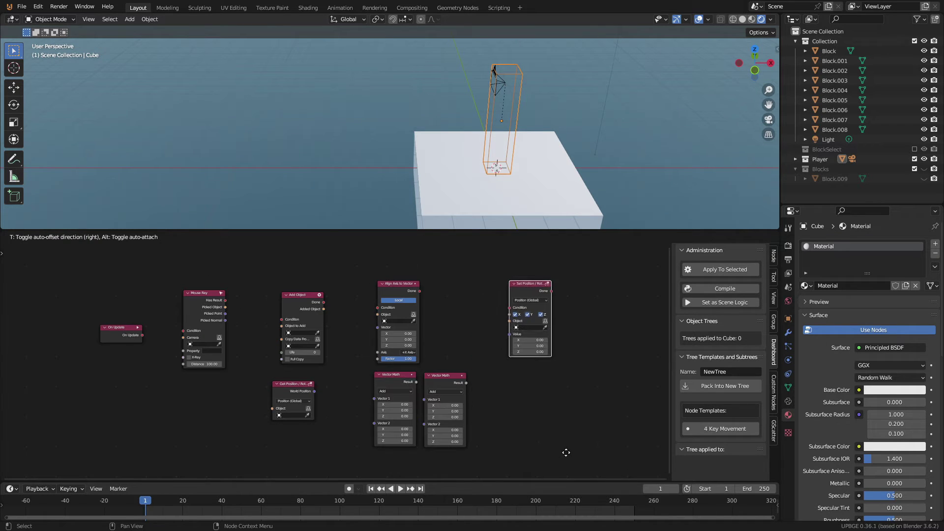
click(563, 451)
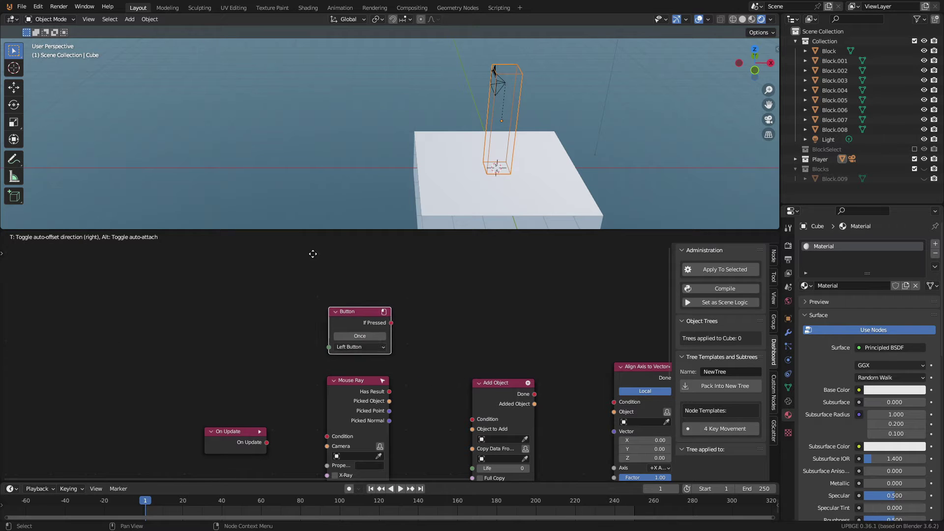
click(312, 259)
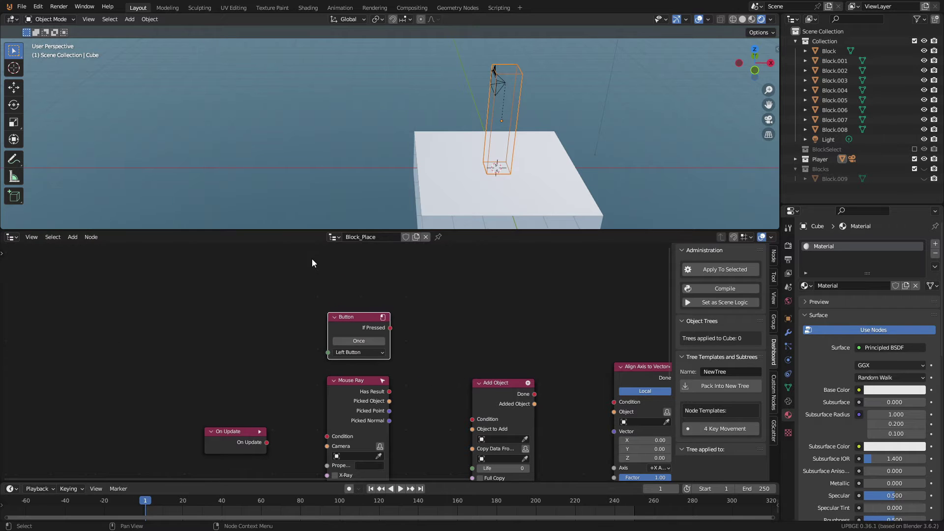
- Add an And node and feed it the Button's If Pressed and the Mouse Ray's Has Result outputs
key(shift+a)
click(400, 267)
text(a)
click(406, 283)
drag(415, 366, 388, 392)
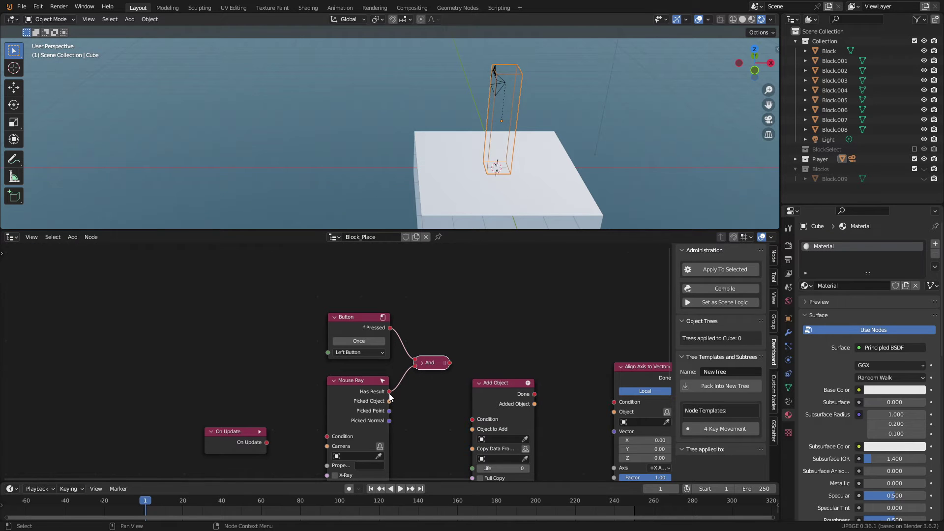
- Link On Update to the Mouse Ray's Condition and adjust the On Update node's position
scroll(324, 393, up, 2)
drag(274, 396, 357, 387)
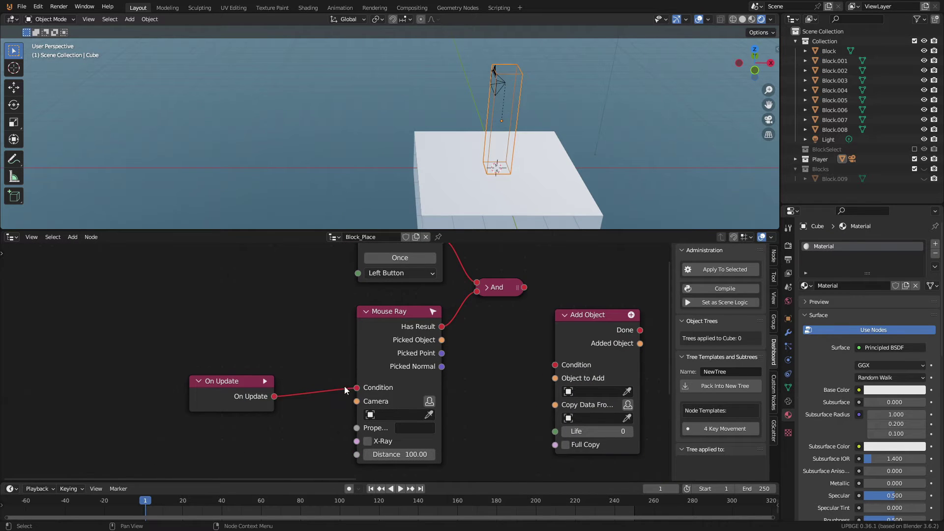
drag(231, 382, 240, 375)
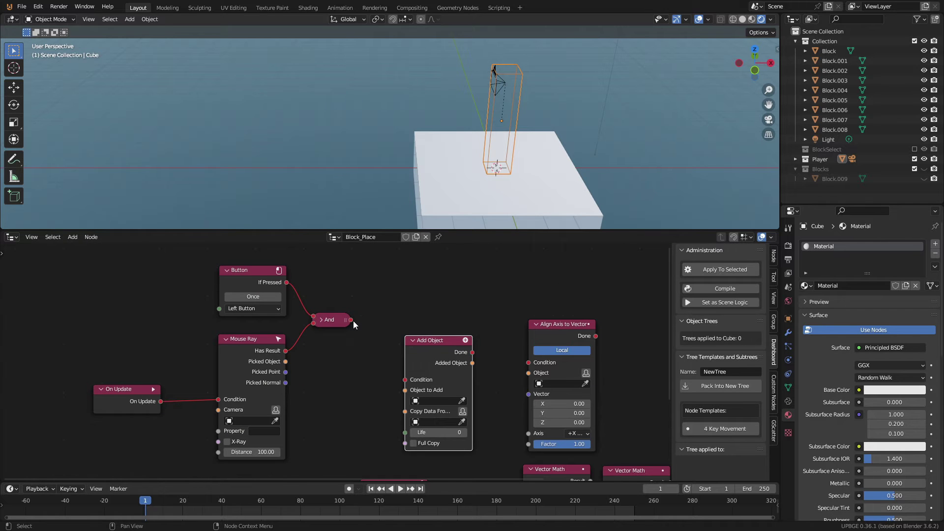
- Chain the And, Add Object, Align Axis to Vector and Set Position nodes in that order through their Condition inputs
drag(417, 354, 427, 293)
drag(372, 340, 441, 316)
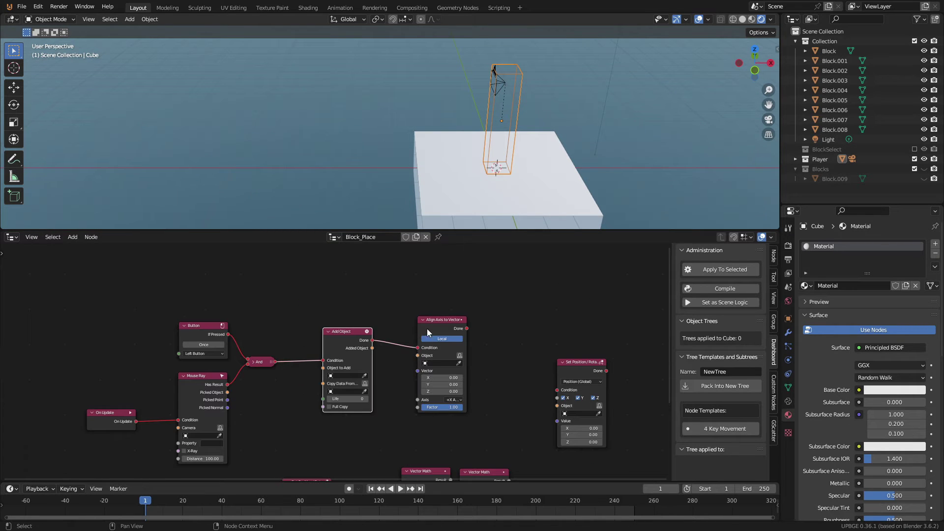
scroll(491, 363, down, 1)
scroll(491, 363, up, 2)
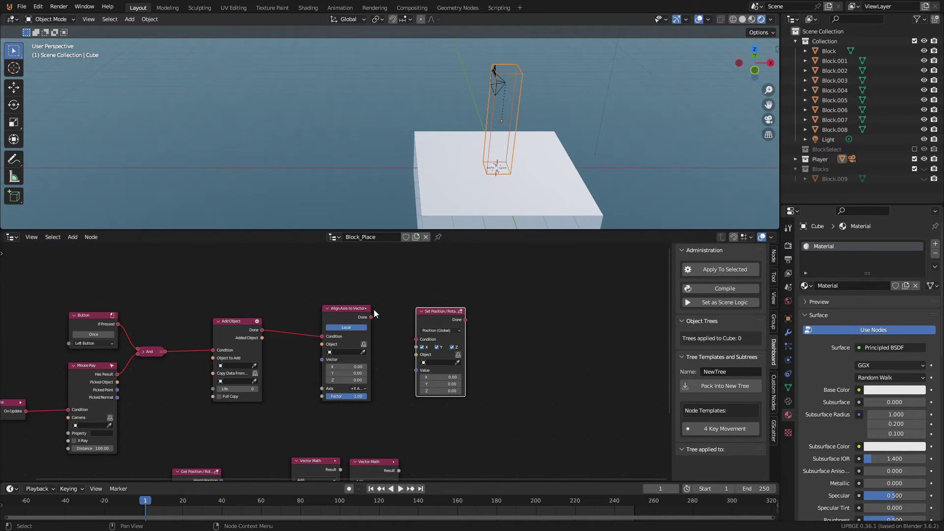
drag(371, 317, 416, 340)
scroll(391, 358, up, 1)
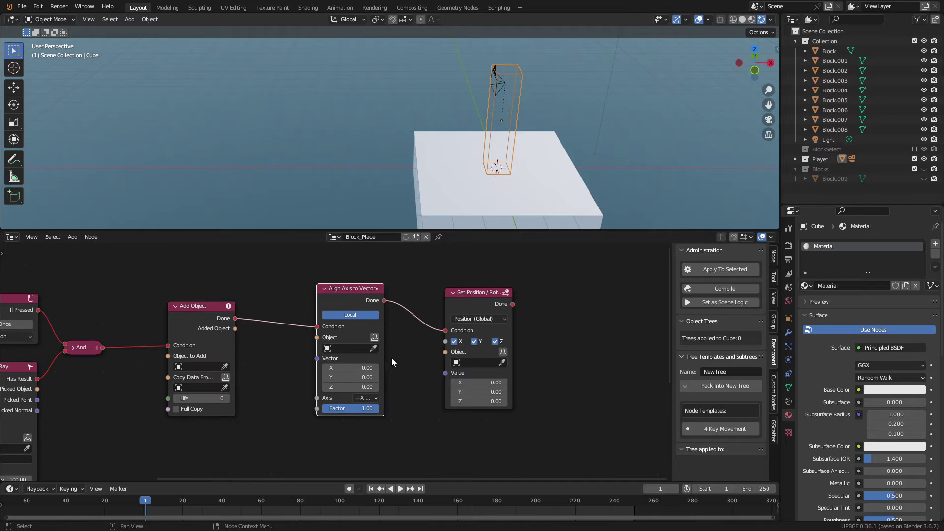
- Reposition the Get Position node below the Add Object node
middle_drag(392, 359, 477, 288)
scroll(438, 355, down, 3)
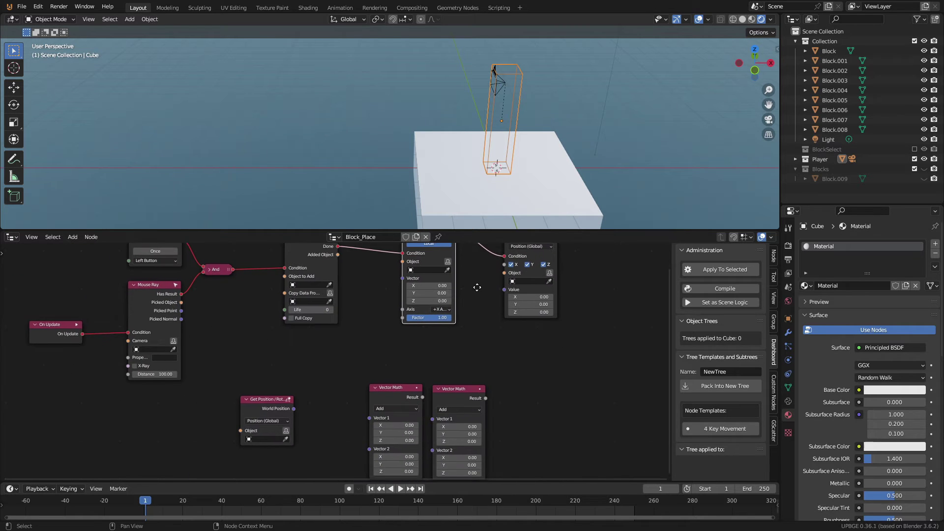
scroll(372, 338, up, 2)
middle_drag(371, 337, 458, 340)
drag(342, 413, 368, 412)
scroll(392, 381, down, 1)
middle_drag(281, 324, 311, 349)
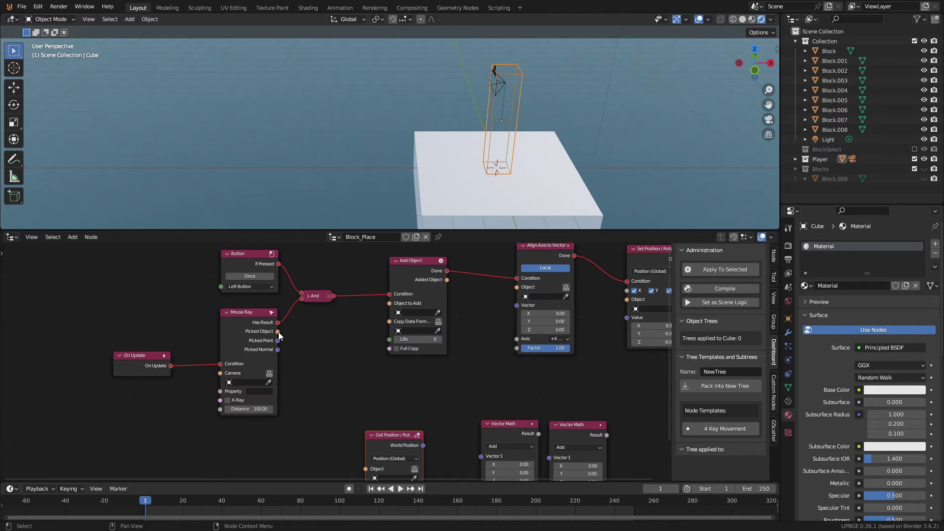
- Link the Mouse Ray's Picked Object to the Add Object node's Copy Data From input and nudge the Add Object node into place
drag(278, 332, 284, 335)
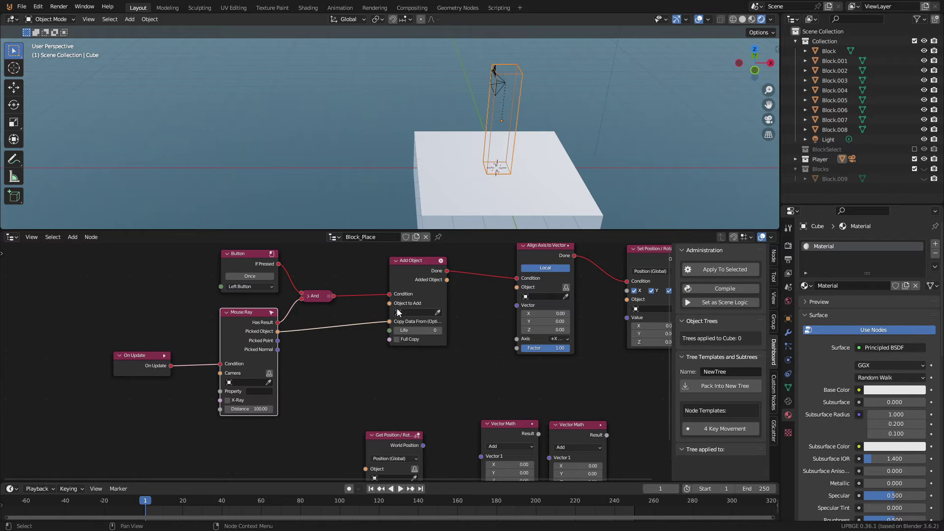
drag(408, 279, 411, 285)
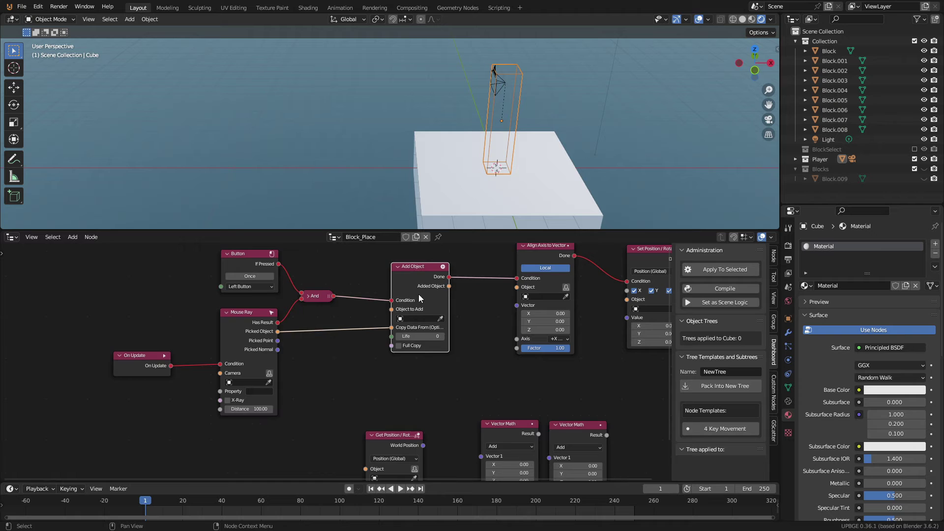
- Assign the Block.009 object from the Blocks collection as the Add Object node's Object to Add and rename it grass
middle_drag(309, 329, 292, 366)
scroll(345, 363, up, 2)
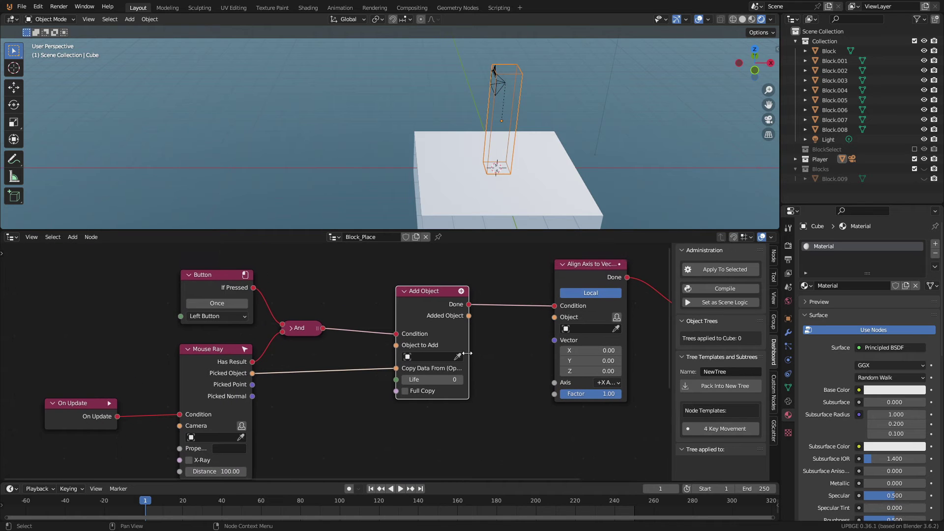
double_click(840, 179)
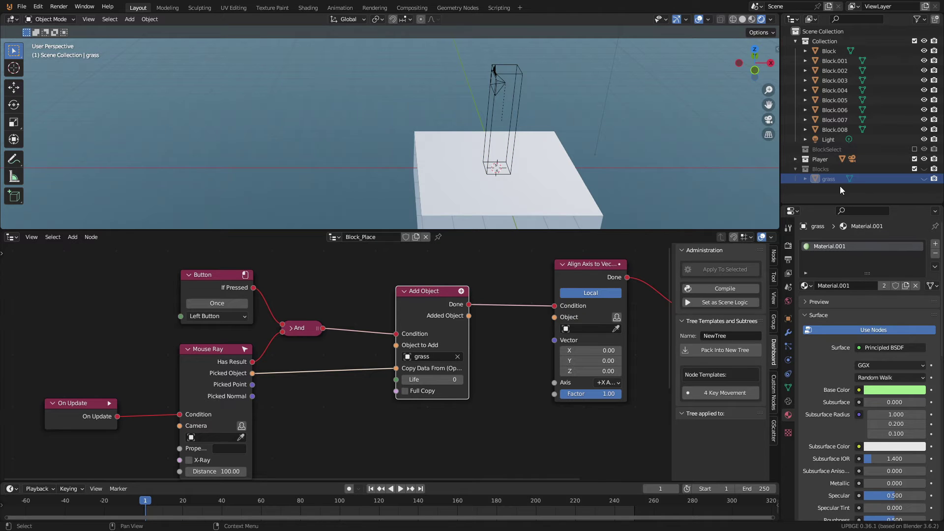
- Link the Mouse Ray's Picked Normal to the Align Axis to Vector node's Vector input and set its axis to +Y Axis
scroll(139, 339, down, 2)
drag(222, 380, 284, 384)
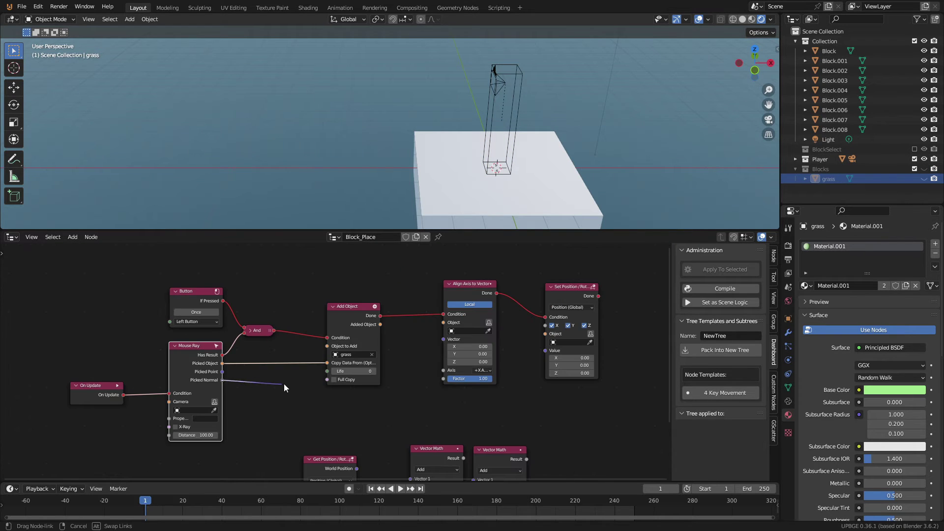
drag(445, 341, 444, 340)
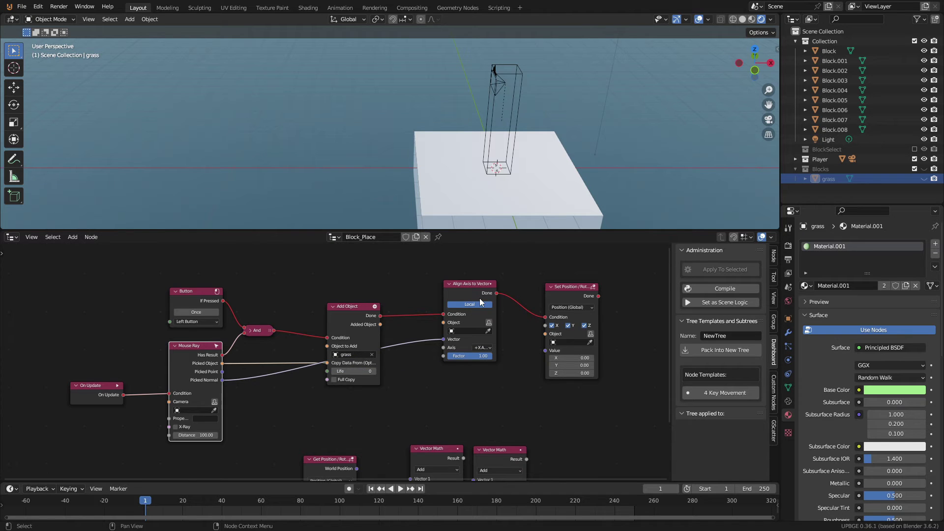
scroll(429, 344, up, 2)
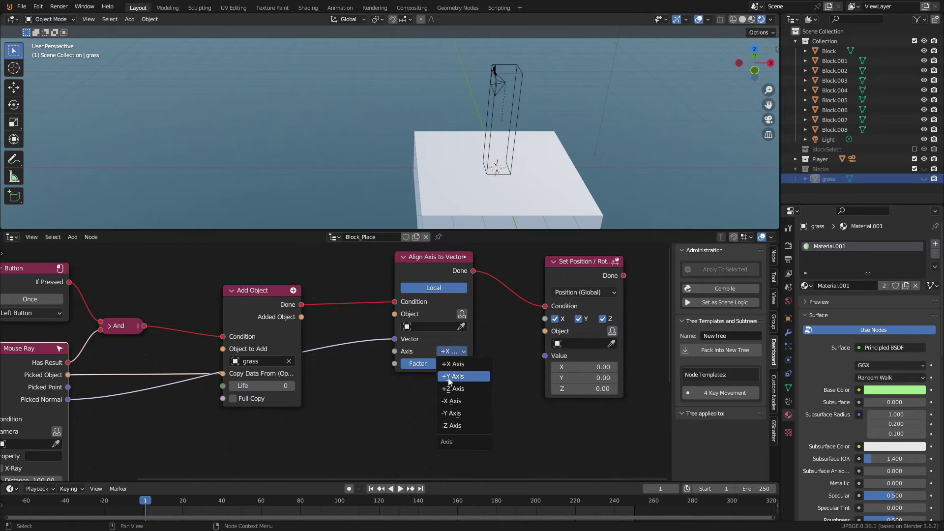
click(469, 376)
- Reposition the Align Axis to Vector node and link the Add Object node's Added Object output to its Object input
scroll(445, 300, up, 2)
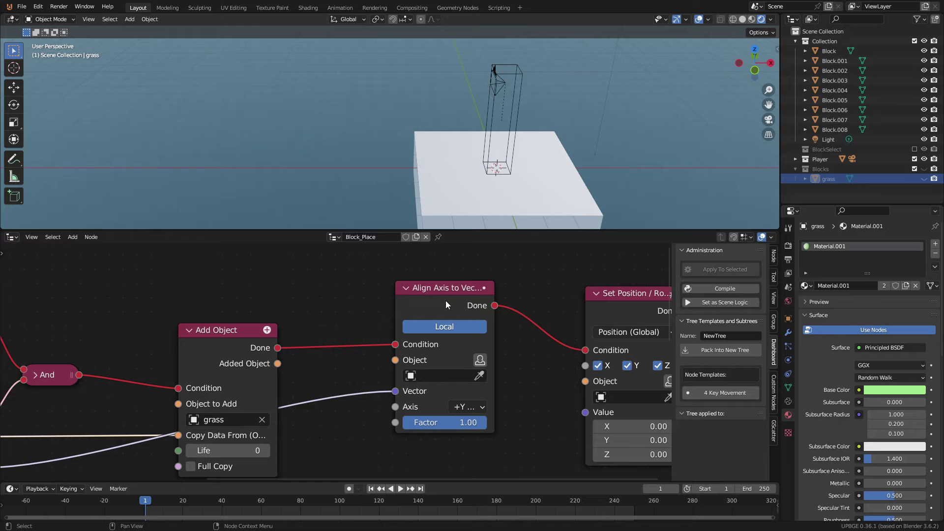
drag(445, 300, 468, 318)
drag(278, 363, 341, 368)
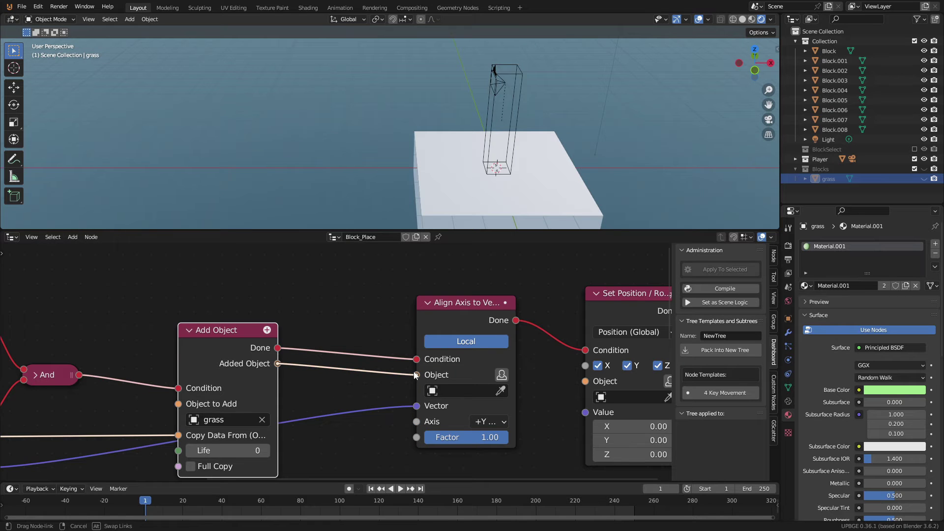
drag(416, 375, 415, 375)
click(465, 321)
scroll(388, 315, down, 2)
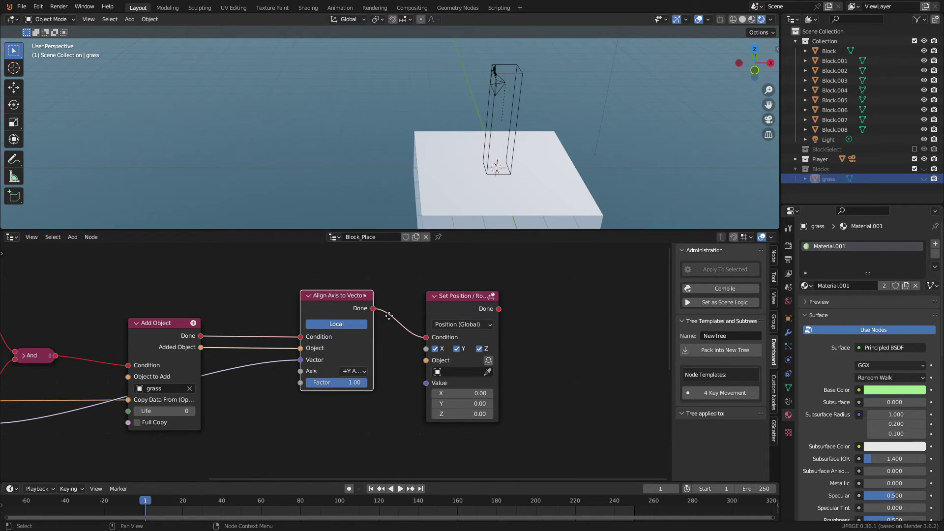
- Move the Set Position node farther from the Align Axis to Vector node and link Added Object to its Object input
drag(460, 303, 497, 280)
scroll(438, 302, down, 1)
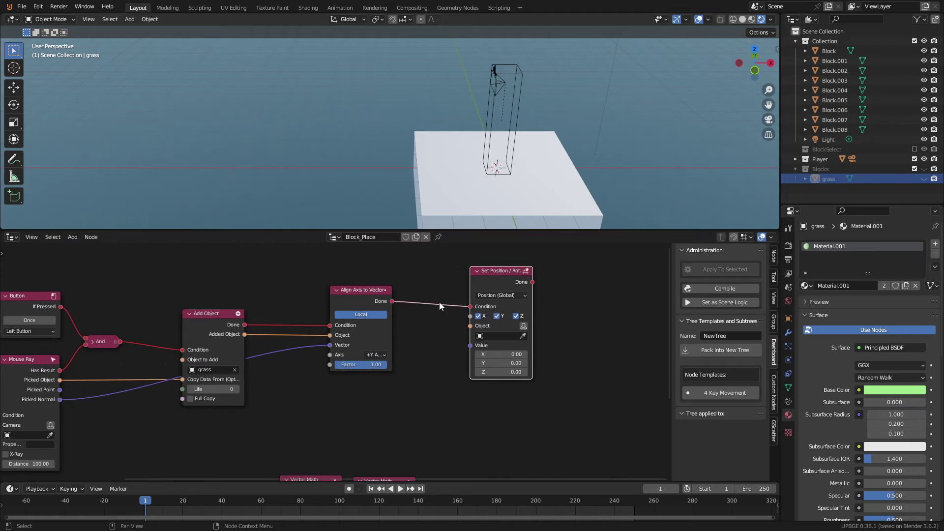
scroll(439, 301, up, 2)
scroll(423, 309, down, 1)
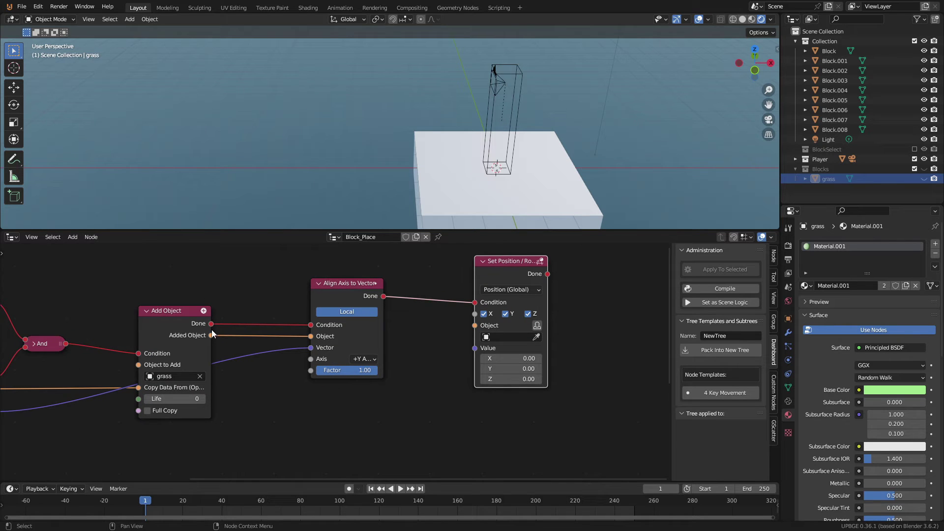
drag(208, 339, 297, 344)
drag(465, 330, 480, 326)
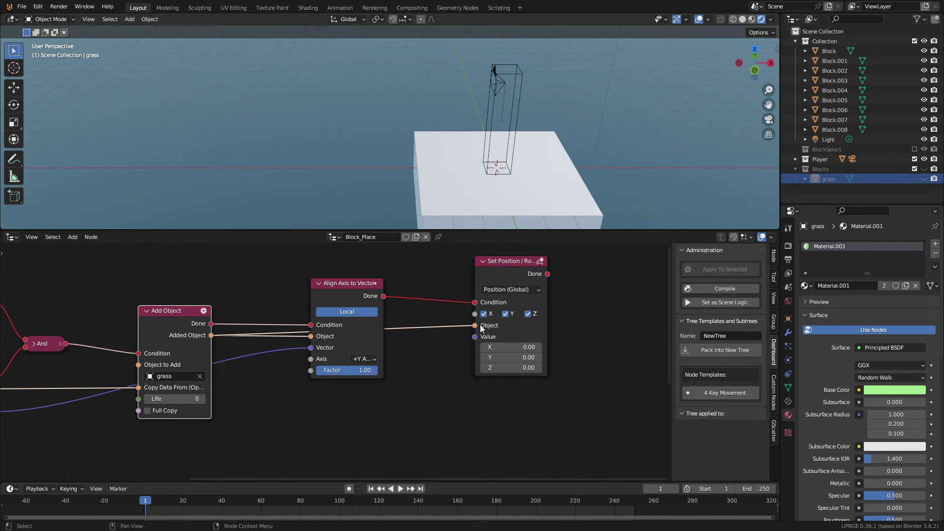
mouse_move(511, 269)
mouse_down()
mouse_move(530, 272)
mouse_move(524, 267)
mouse_up()
scroll(506, 336, down, 2)
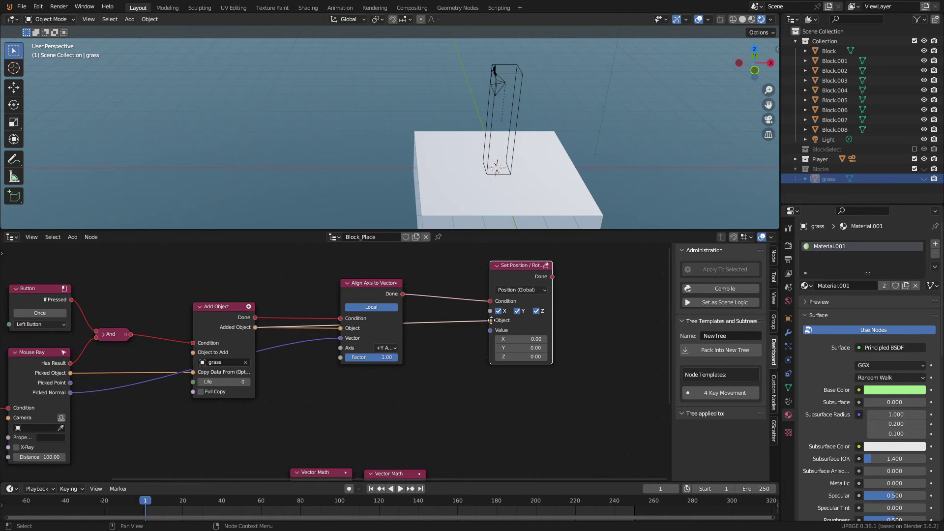
- Link Picked Object to the Get Position node's Object input, and its World Position output to Vector 1 of the first Vector Math node
middle_drag(476, 345, 478, 336)
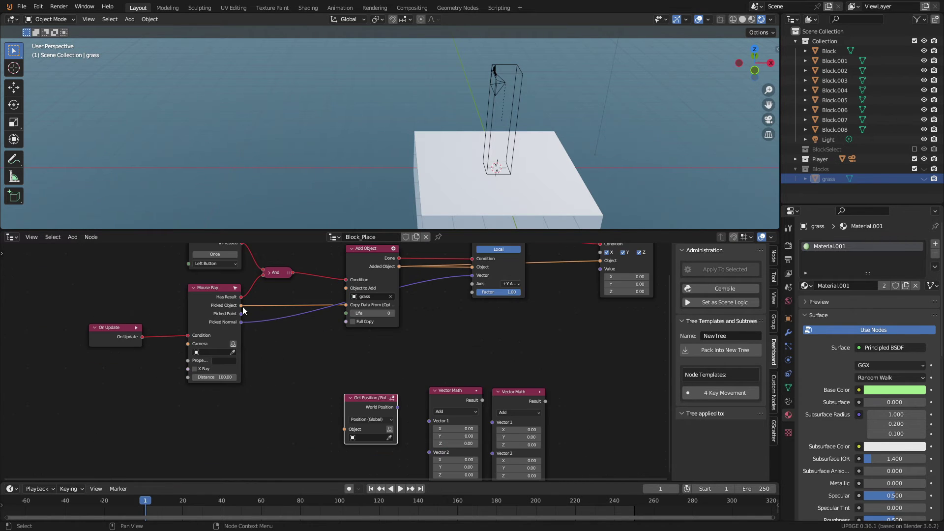
drag(241, 305, 344, 429)
scroll(395, 424, up, 2)
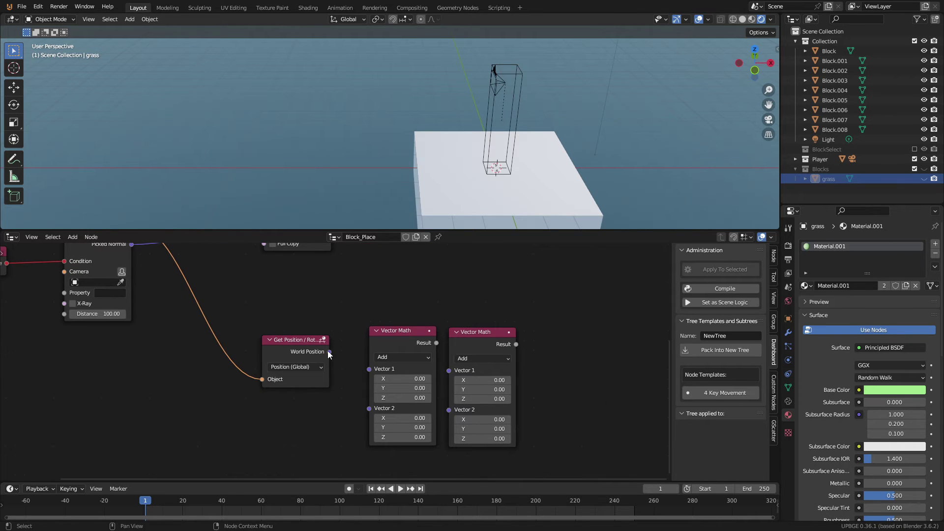
click(328, 352)
drag(373, 371, 371, 369)
mouse_move(385, 330)
mouse_down()
mouse_move(384, 307)
mouse_move(384, 316)
mouse_up()
- Link the Mouse Ray's Picked Normal to Vector 2 of the first Vector Math node
scroll(173, 301, down, 3)
middle_drag(160, 278, 180, 286)
drag(195, 277, 367, 368)
scroll(385, 368, up, 3)
middle_drag(490, 356, 408, 367)
- Link the first Vector Math's Result to Vector 1 and the Picked Normal to Vector 2 of the second Vector Math node
drag(408, 367, 452, 322)
drag(366, 348, 431, 353)
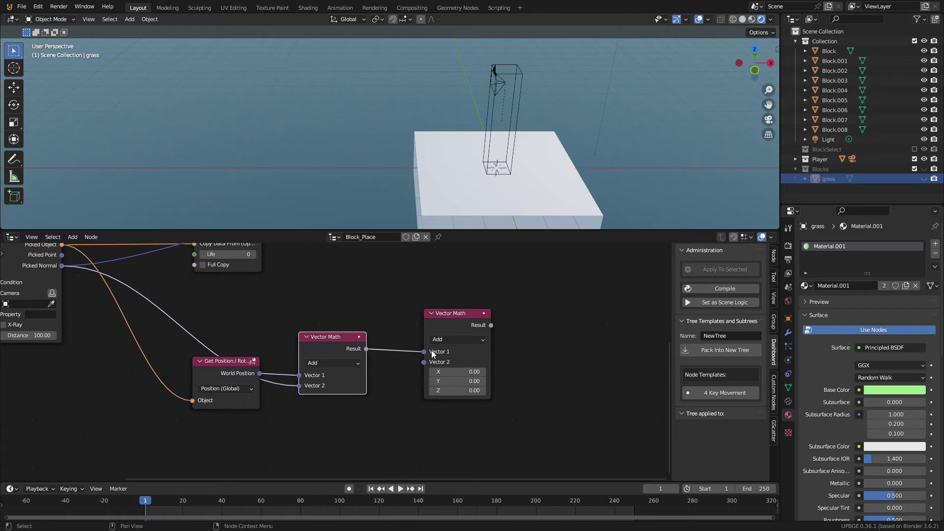
drag(61, 265, 423, 362)
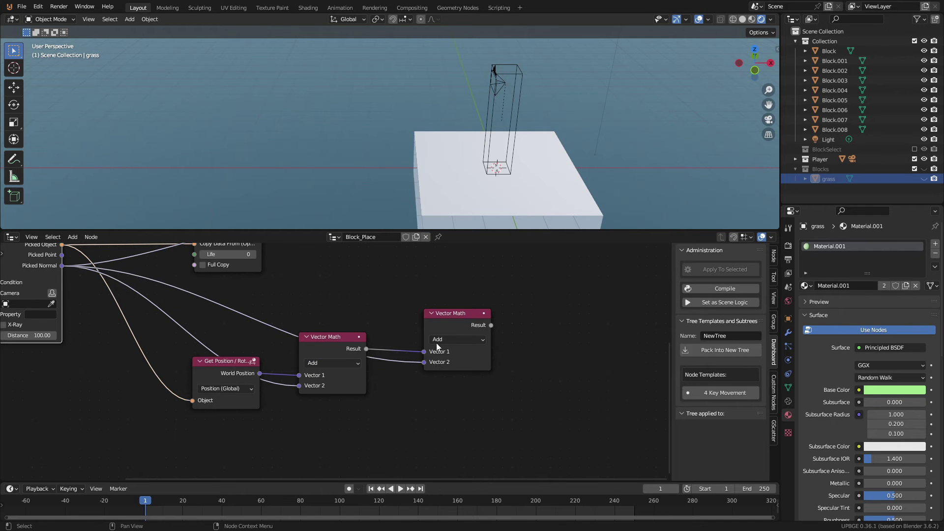
- Link the second Vector Math node's Result to the Value input of the Set Position node
scroll(435, 344, down, 2)
drag(430, 311, 430, 311)
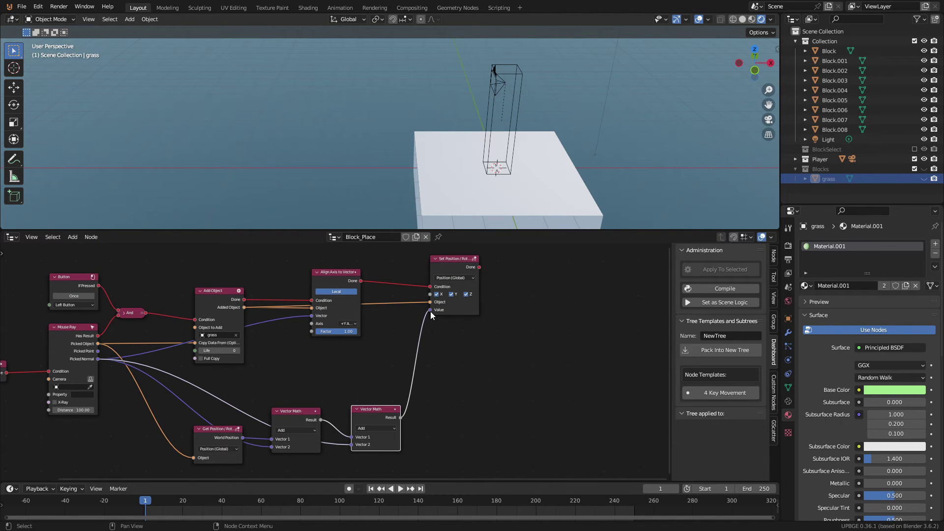
scroll(429, 311, down, 2)
middle_drag(440, 309, 515, 312)
drag(426, 288, 432, 297)
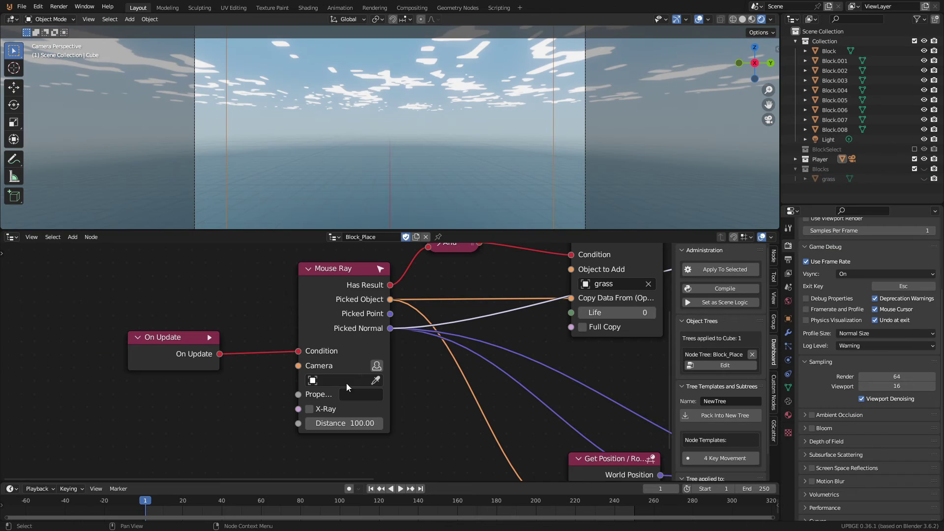
- Set the Mouse Ray node's camera to Camera and its property filter to Block
click(380, 381)
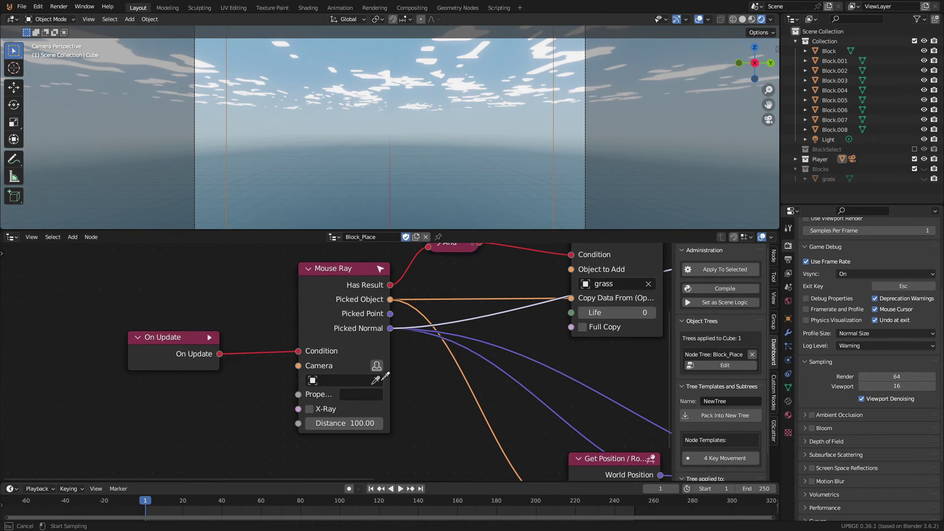
click(591, 122)
click(366, 395)
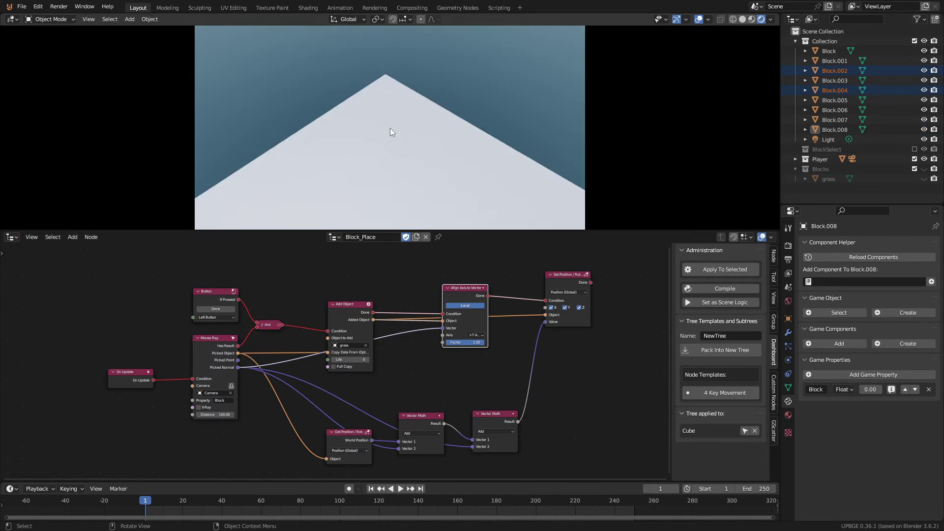
- Test the running game by placing several grass blocks on the platform and walking forward, and end the game
click(390, 127)
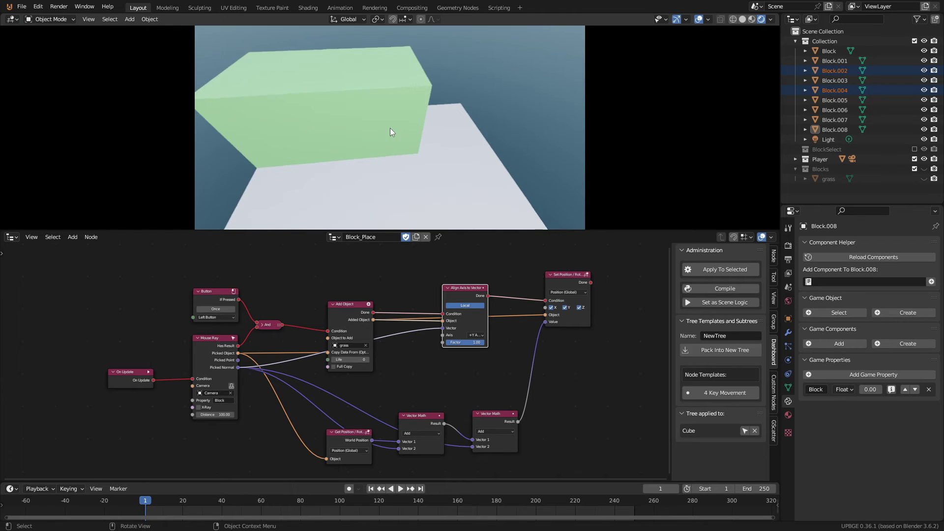
click(390, 128)
click(394, 128)
click(392, 128)
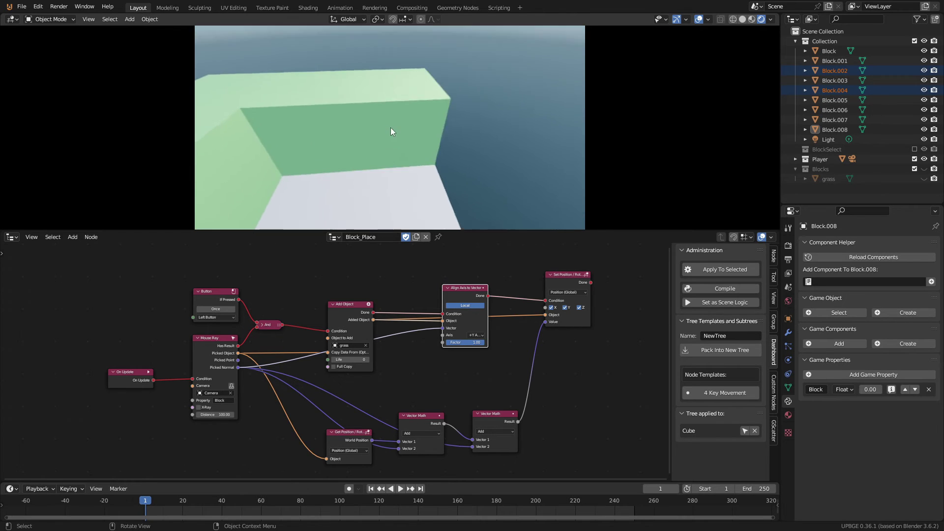
click(391, 128)
key(w)
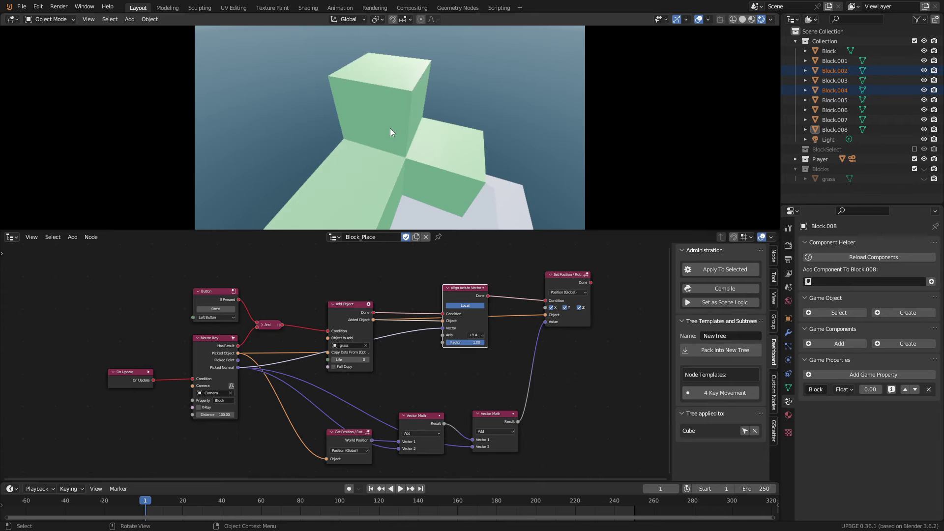
key(Escape)
- Select the block-outline plane on top of the platform and try moving it
scroll(404, 163, up, 4)
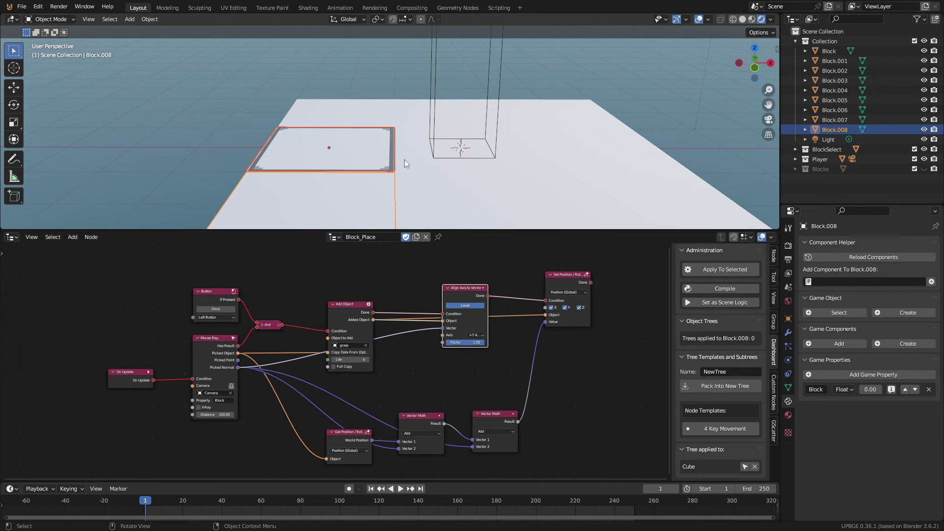
click(391, 150)
scroll(389, 165, down, 2)
middle_drag(389, 164, 508, 154)
scroll(396, 184, up, 2)
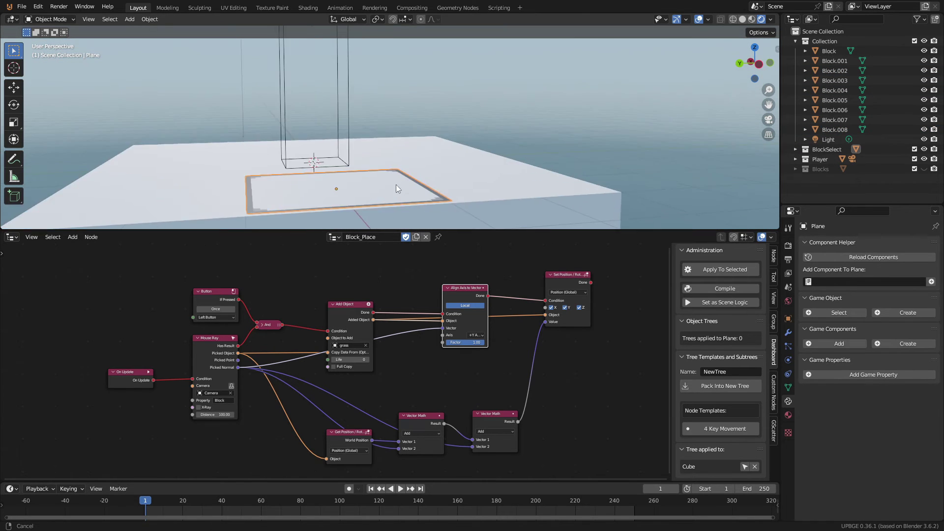
shift+middle_drag(396, 185, 489, 181)
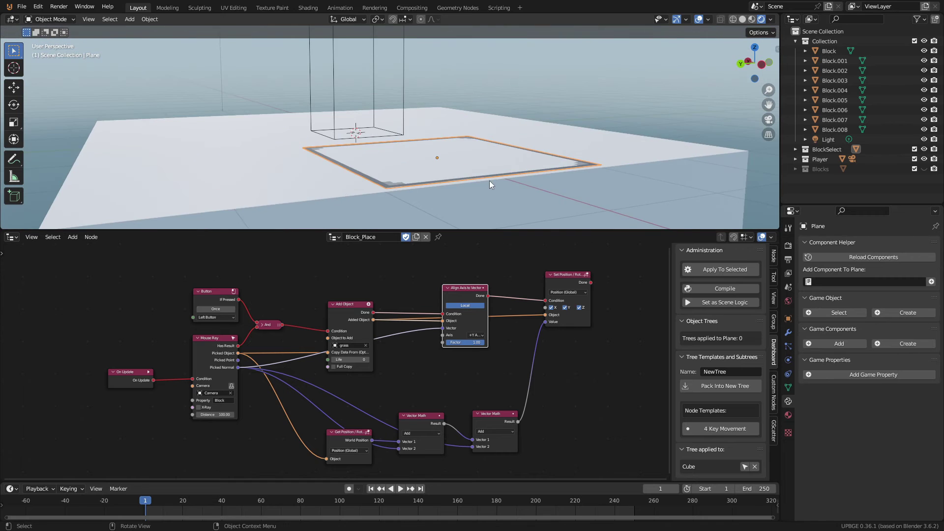
key(g)
click(442, 143)
mouse_move(442, 143)
middle_down()
mouse_move(418, 179)
mouse_move(323, 159)
mouse_move(429, 155)
middle_up()
- Duplicate the Set Position and Align Axis to Vector nodes and place the copies side by side above the existing node chain
key(g)
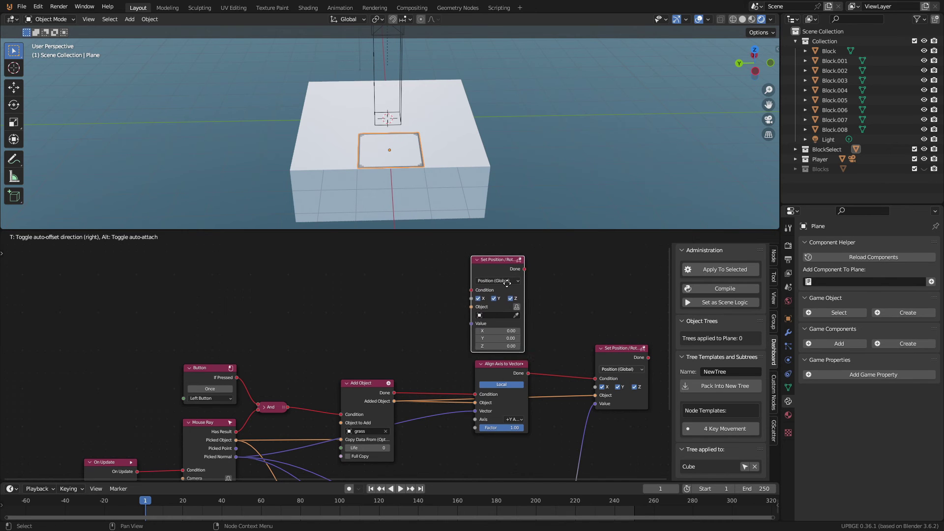
click(512, 288)
scroll(512, 310, down, 4)
middle_drag(512, 325, 466, 313)
scroll(466, 325, up, 3)
click(445, 364)
key(shift+d)
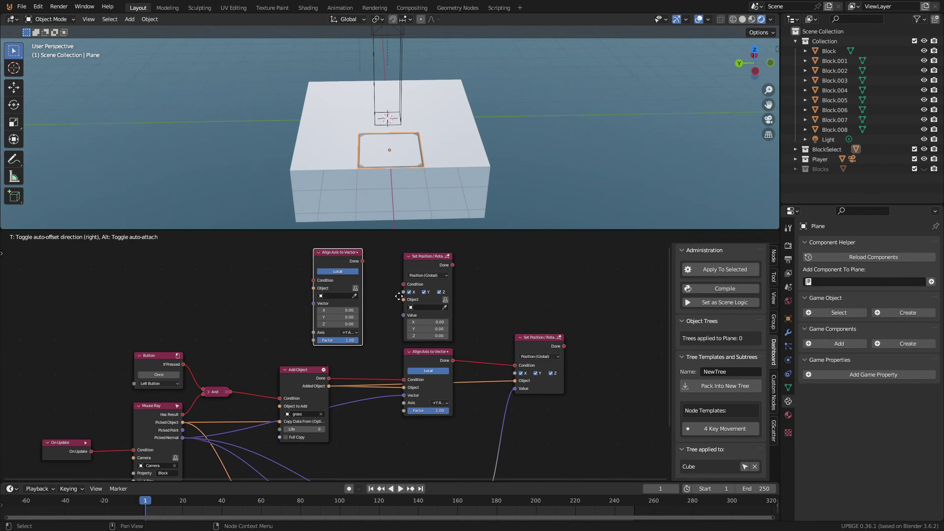
click(417, 294)
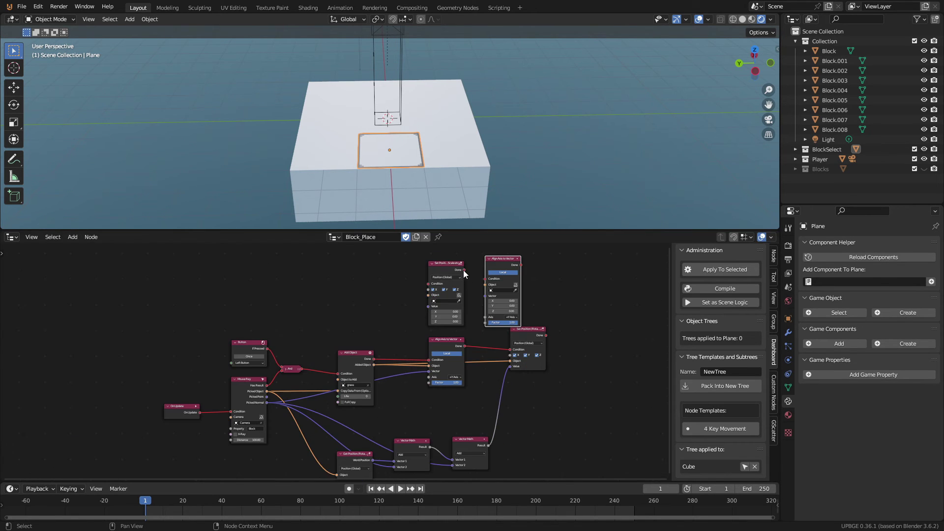
- Link the copied Set Position's Done to the copied Align Axis node's Condition, and the first Vector Math's Result to its Value
drag(463, 270, 489, 278)
scroll(438, 429, up, 2)
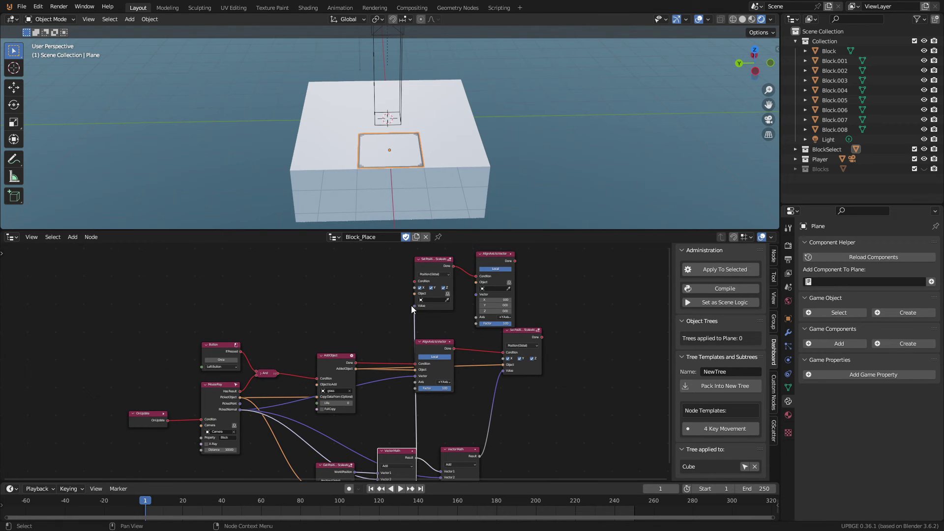
- Assign Plane as the copied Set Position node's object and link the Picked Normal to the copied Align Axis node's Vector input
scroll(411, 305, up, 2)
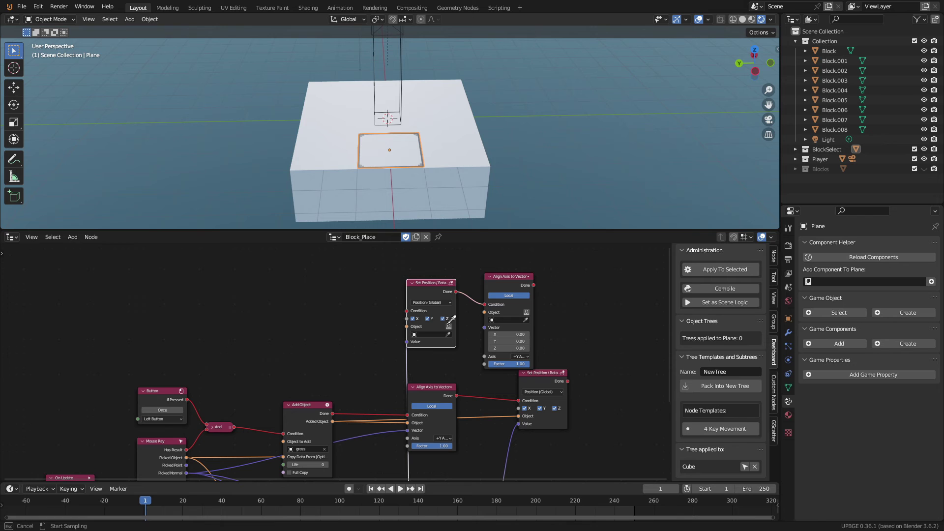
scroll(347, 364, down, 2)
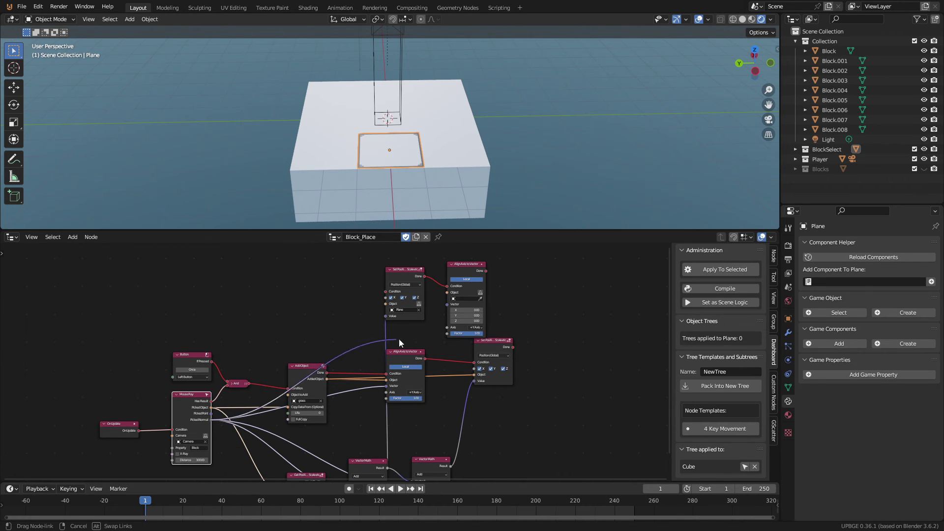
drag(446, 307, 447, 306)
scroll(432, 330, up, 3)
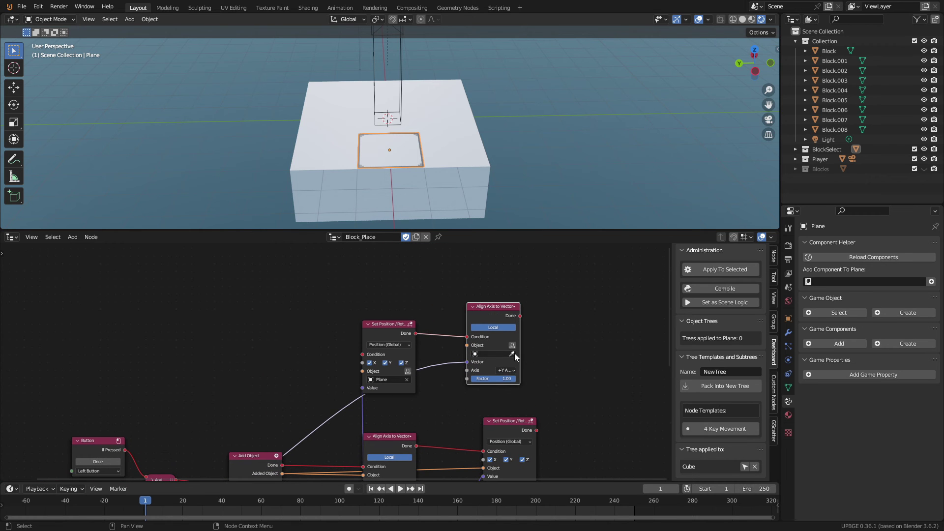
- Set the copied Align Axis node's object to Plane and axis to +Z, and link Mouse Ray's Has Result to the copied Set Position's Condition
click(512, 353)
middle_drag(426, 202, 389, 157)
key(KP_0)
scroll(503, 418, up, 1)
click(505, 358)
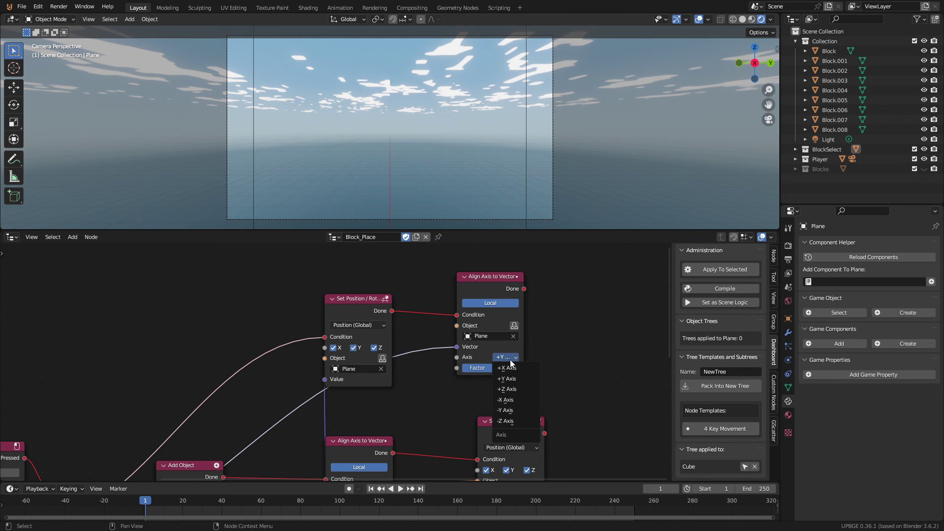
click(509, 390)
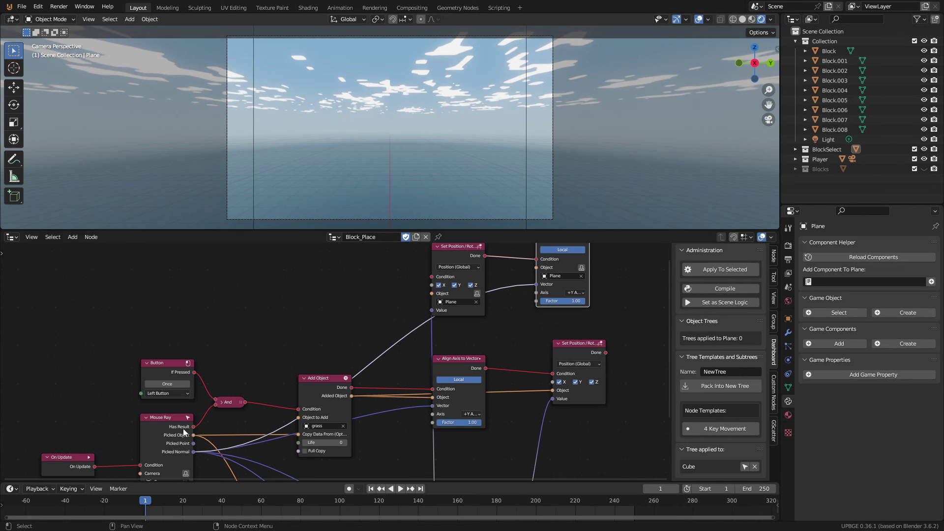
drag(194, 426, 431, 276)
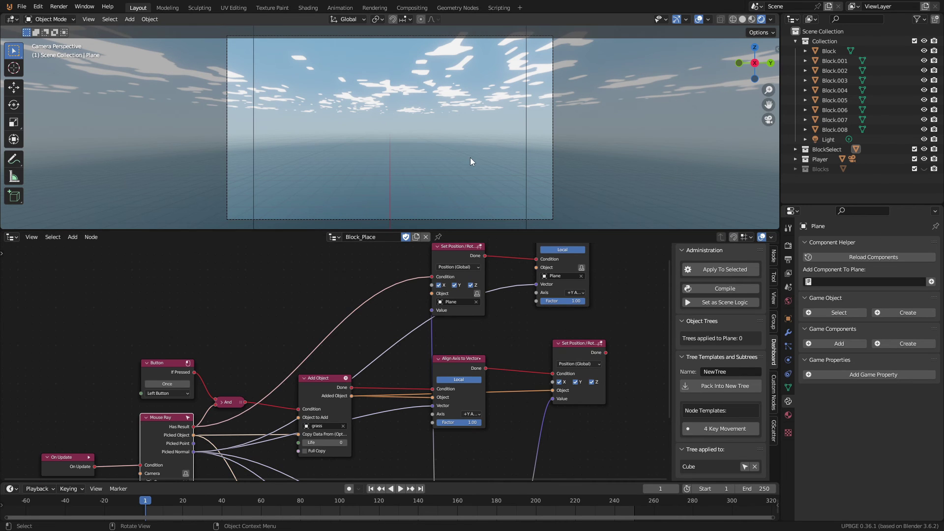
- Run the game from the camera view, place grass blocks to test how the outline follows the targeted faces, and stop it
key(p)
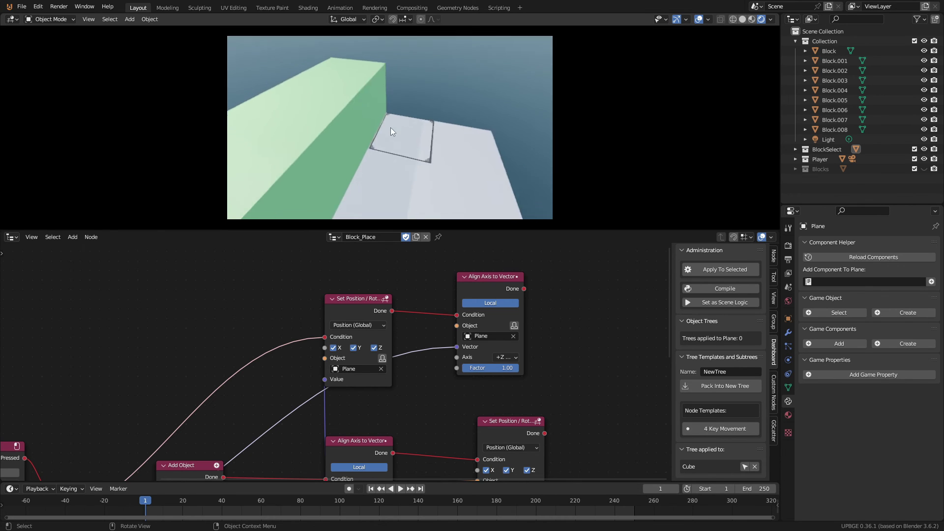
click(391, 128)
click(390, 128)
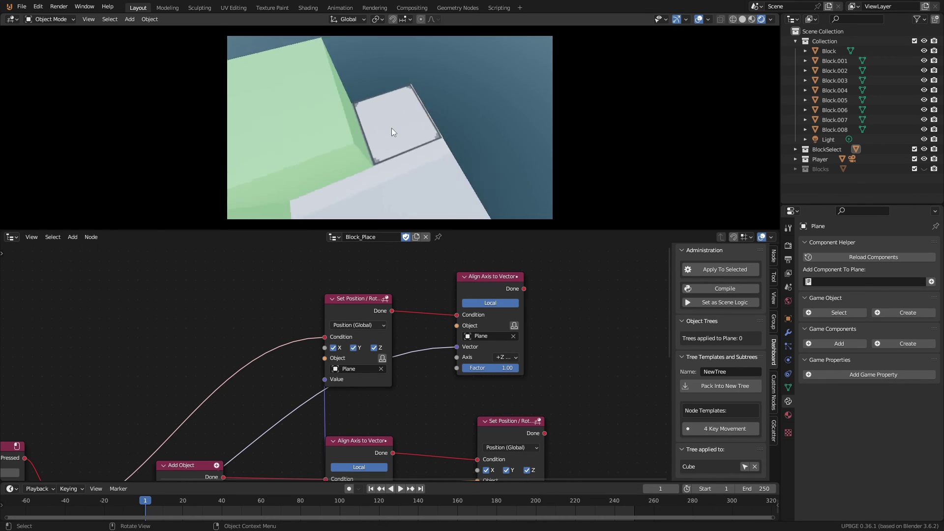
click(391, 128)
key(Escape)
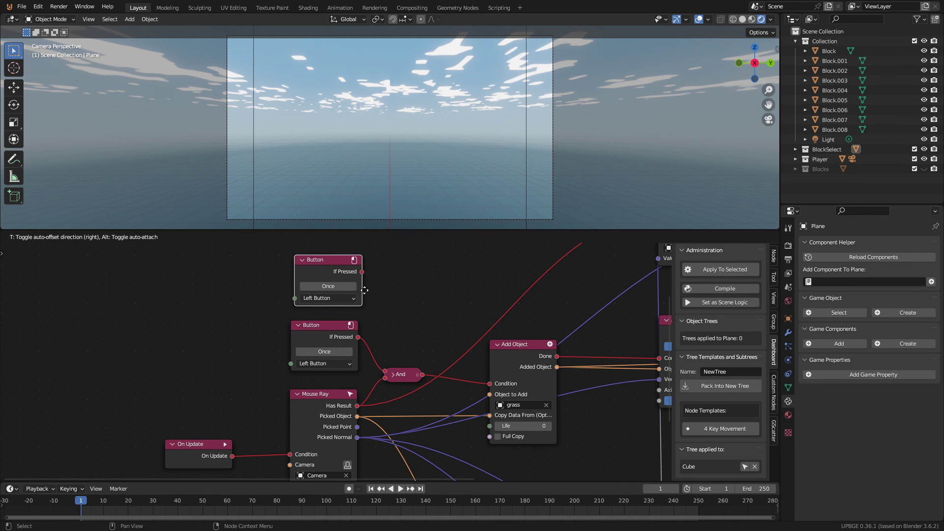
- Duplicate the Button node as a Right Button trigger and link it with Mouse Ray's Has Result into a copied And node
click(330, 305)
click(329, 338)
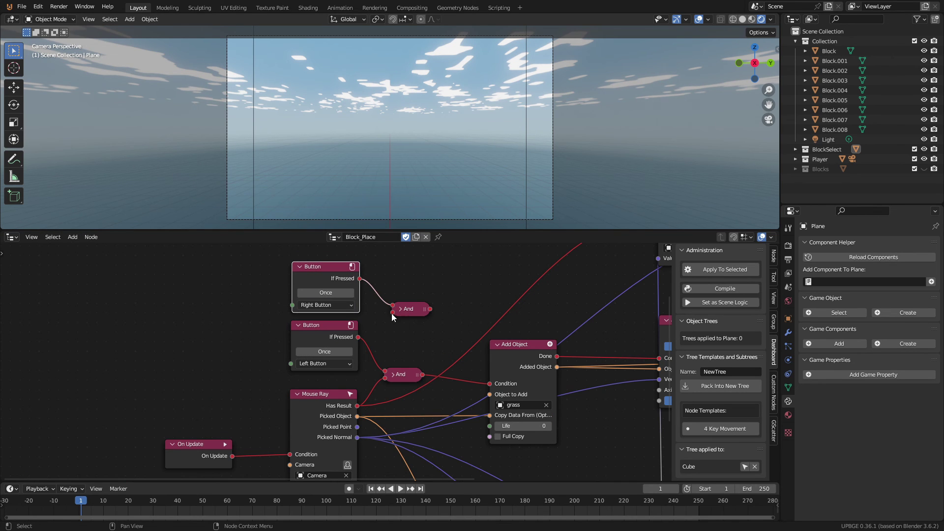
drag(392, 313, 361, 404)
scroll(408, 319, up, 2)
middle_drag(408, 318, 411, 370)
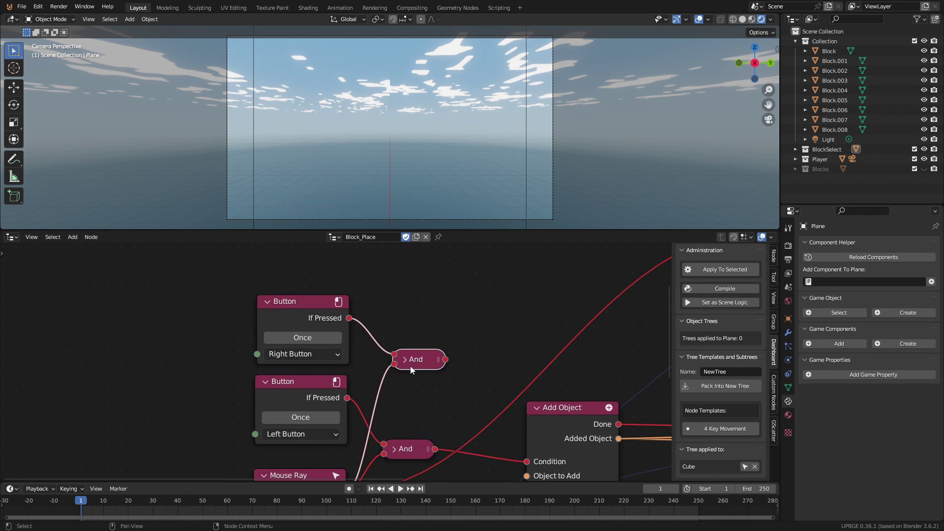
- Add a Remove Object node, linking the copied And's output to its Condition and Mouse Ray's Picked Object to its Object input
click(443, 317)
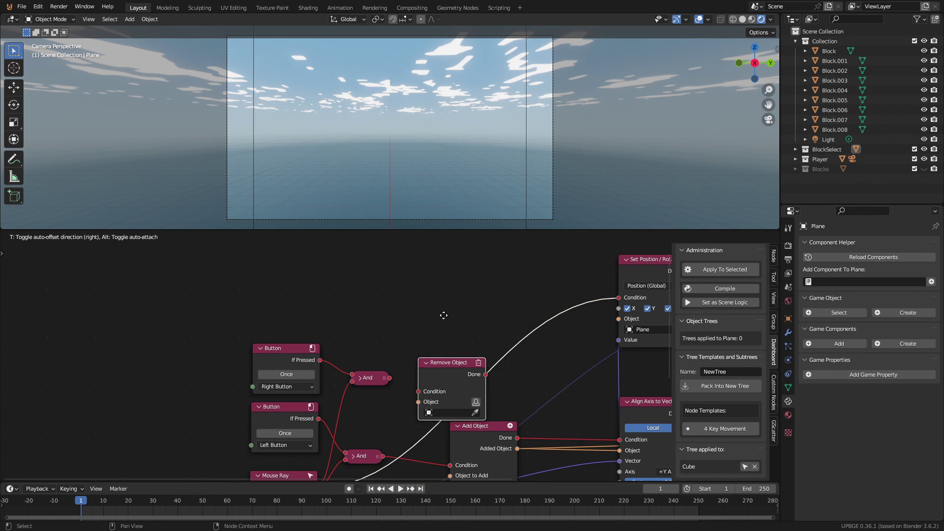
click(441, 245)
drag(389, 378, 415, 321)
scroll(415, 323, down, 2)
drag(330, 422, 409, 293)
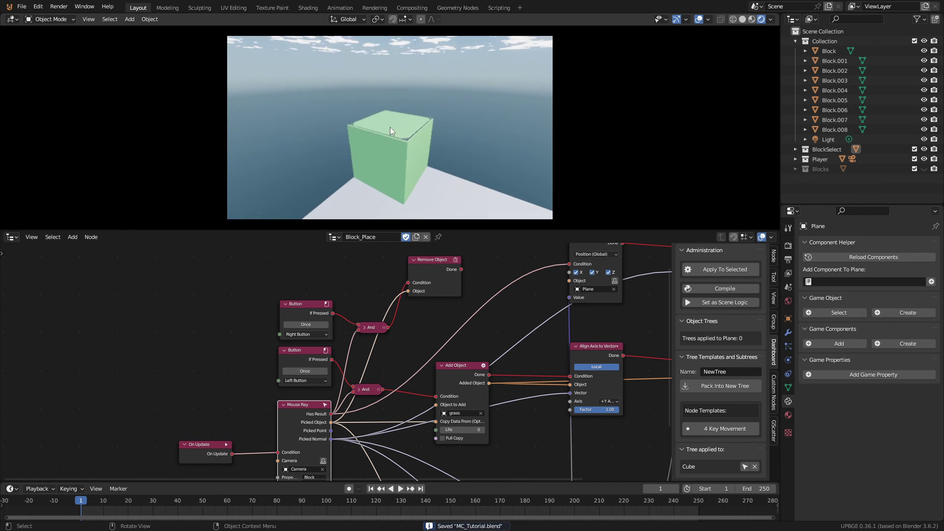
- Test block building in the running game by placing grass blocks on several faces and removing a targeted block
click(390, 127)
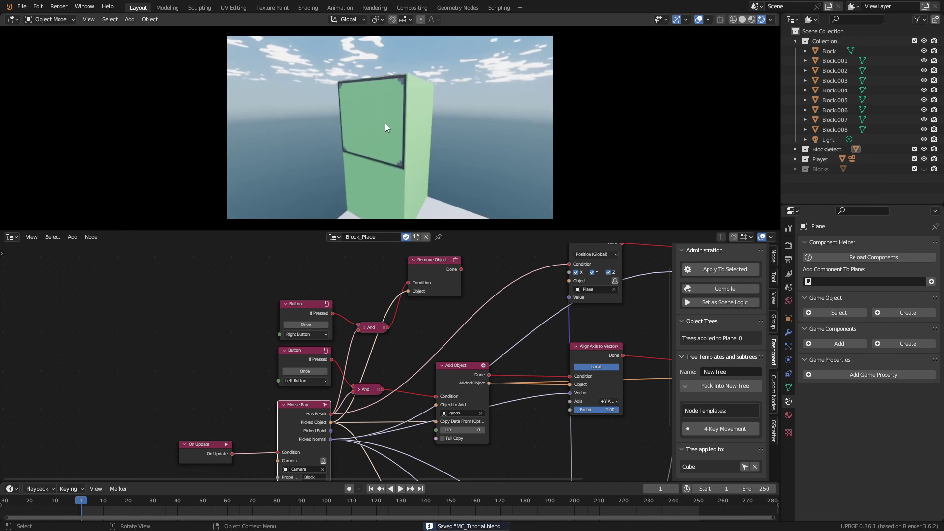
right_click(386, 123)
click(391, 126)
click(390, 127)
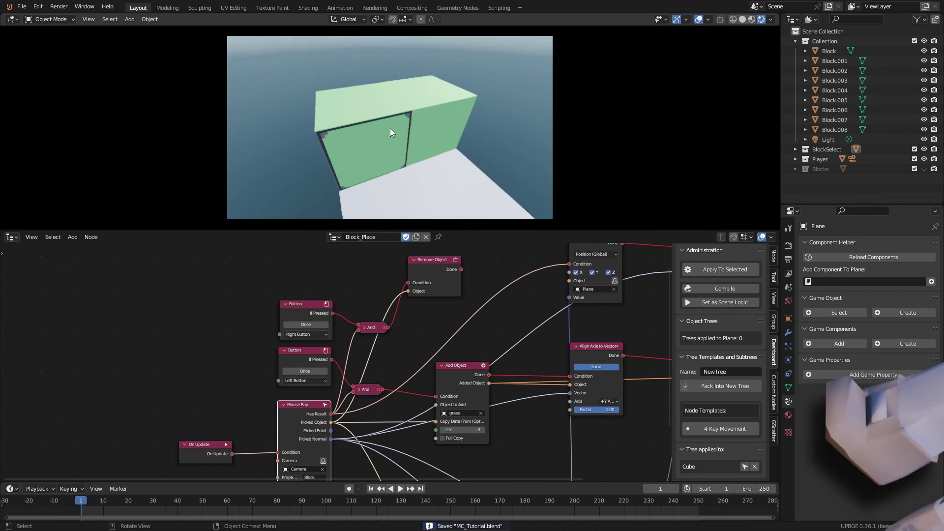
click(391, 129)
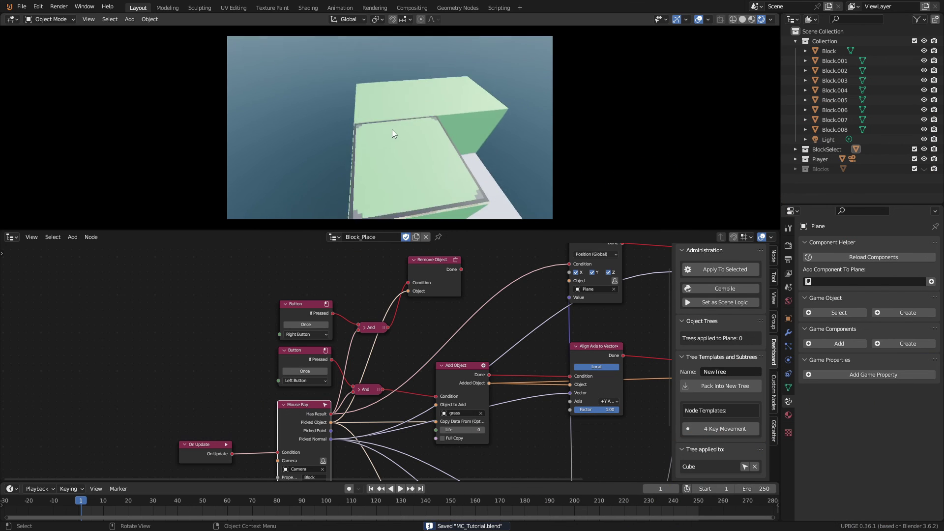